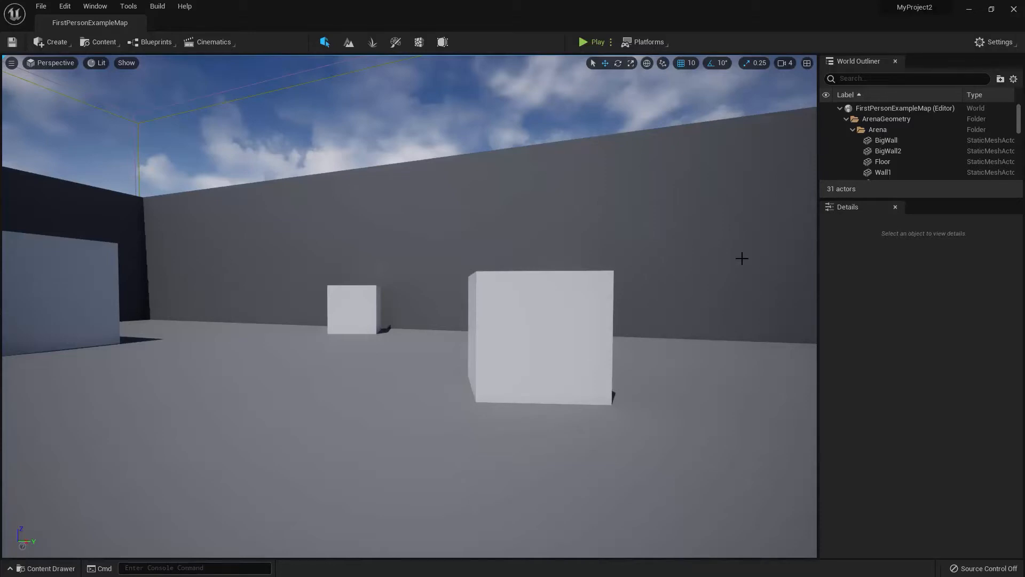
Step: Place a basic cube shape in the arena, in the open floor area beside the existing boxes
left_click(55, 42)
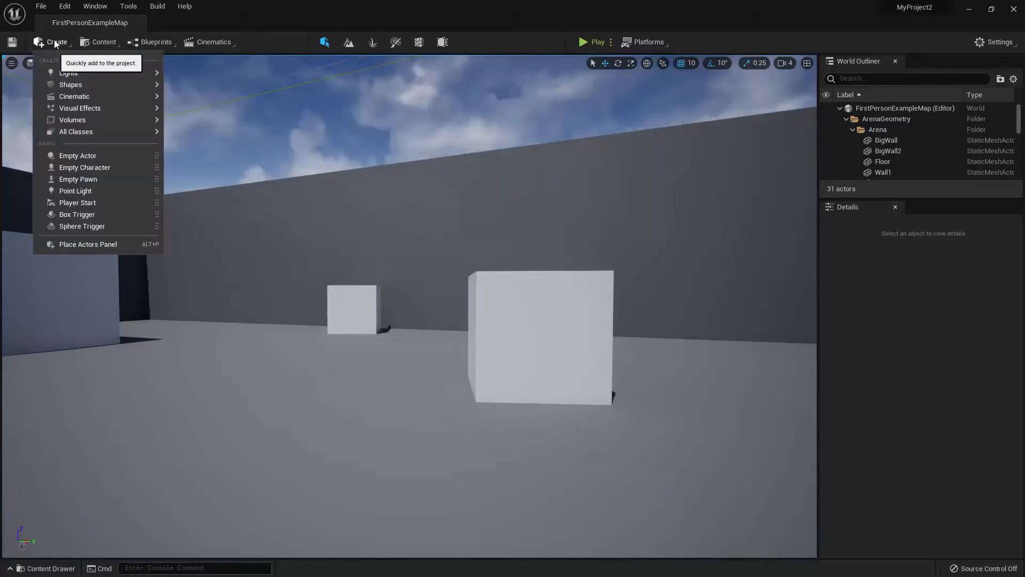
mouse_move(84, 85)
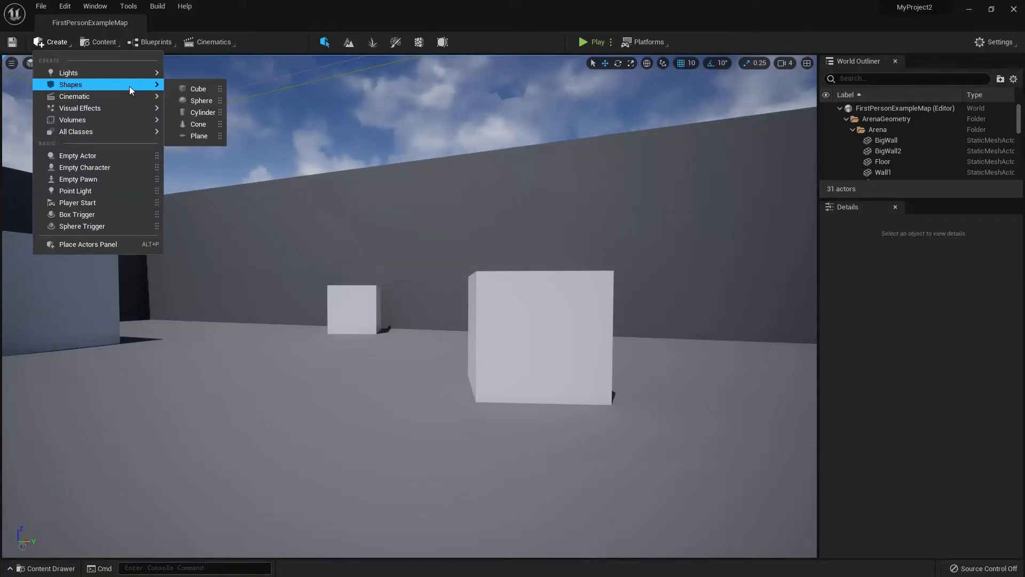
left_click_drag(198, 89, 195, 284)
Step: Rotate the placed cube 30° around its Z axis, then delete it from the level
key("e")
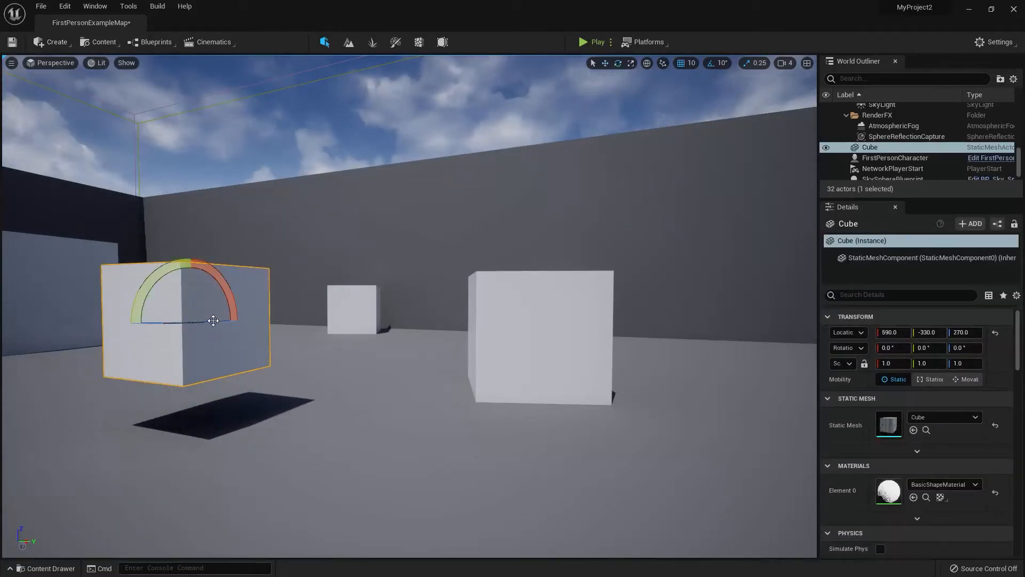
left_click_drag(213, 320, 193, 321)
key("w")
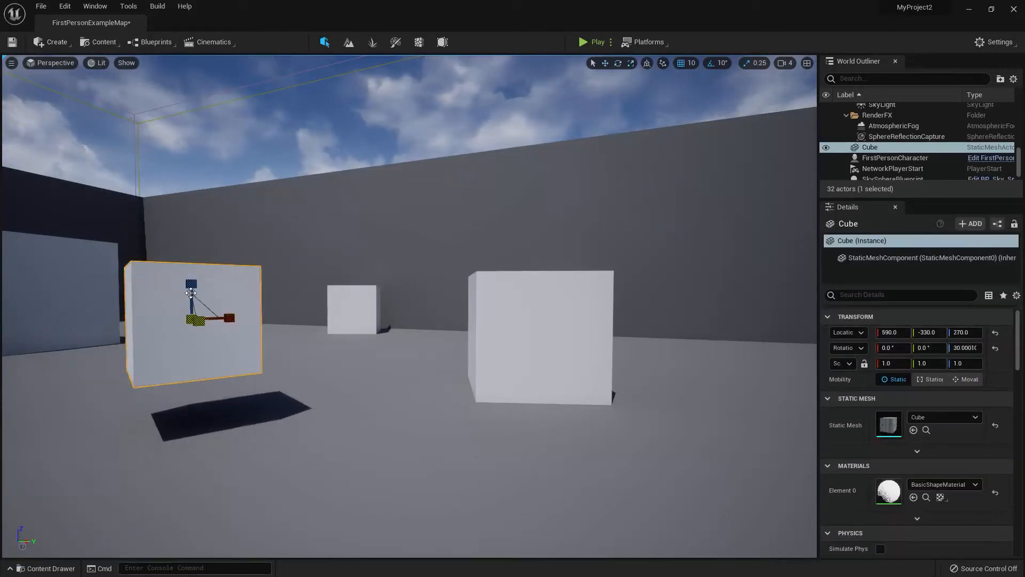
key("Delete")
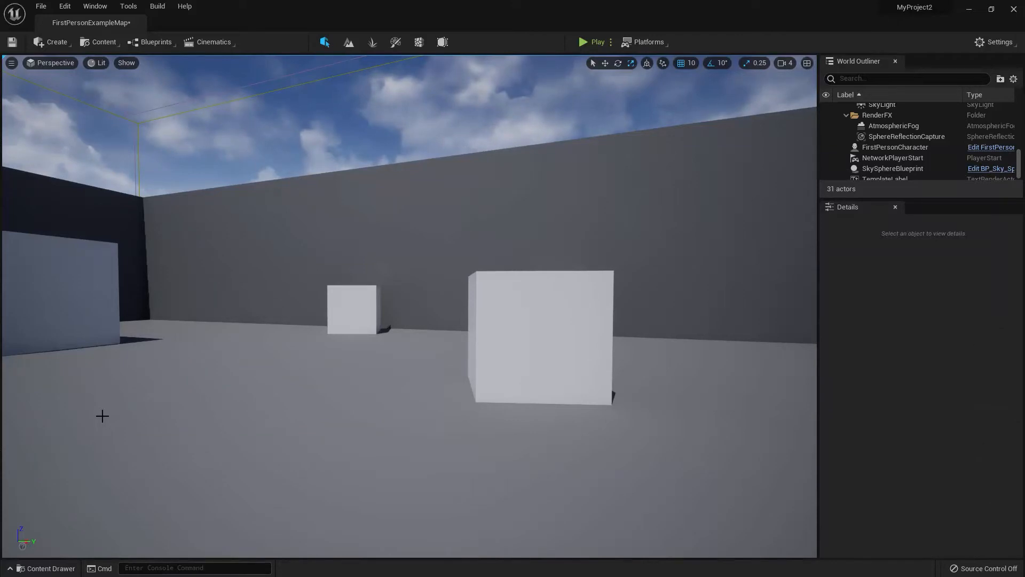
Step: Place SM_Chair from the StarterContent Props folder on the arena floor and rotate it to about 90° around Z
left_click(52, 568)
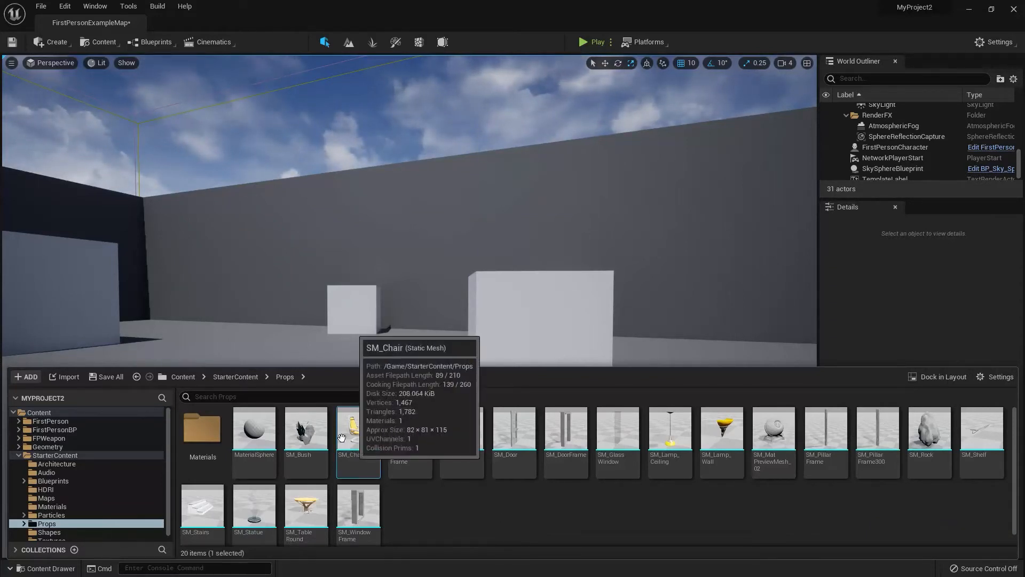
left_click_drag(357, 430, 239, 357)
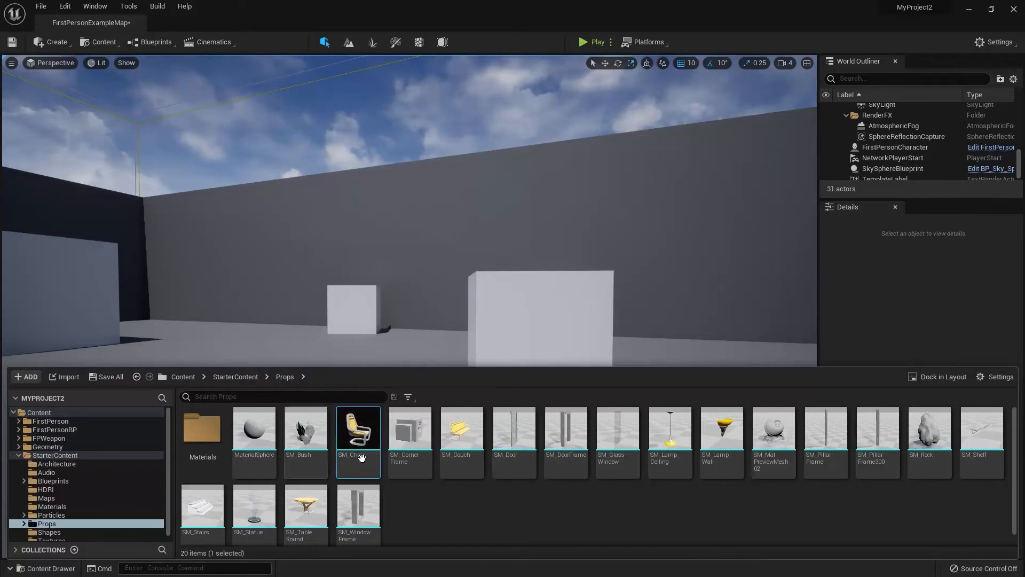
left_click_drag(317, 391, 275, 454)
key("e")
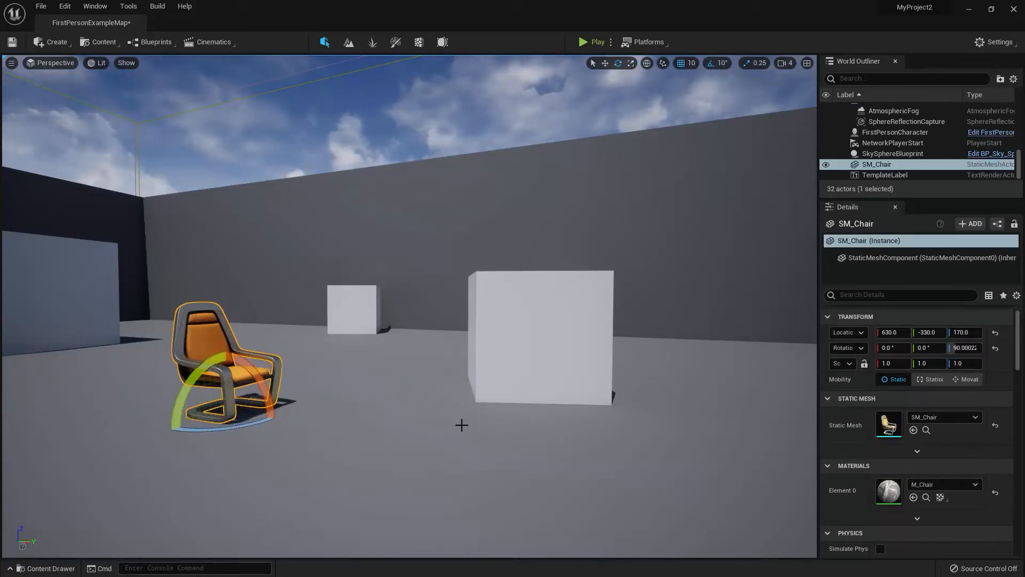
key("w")
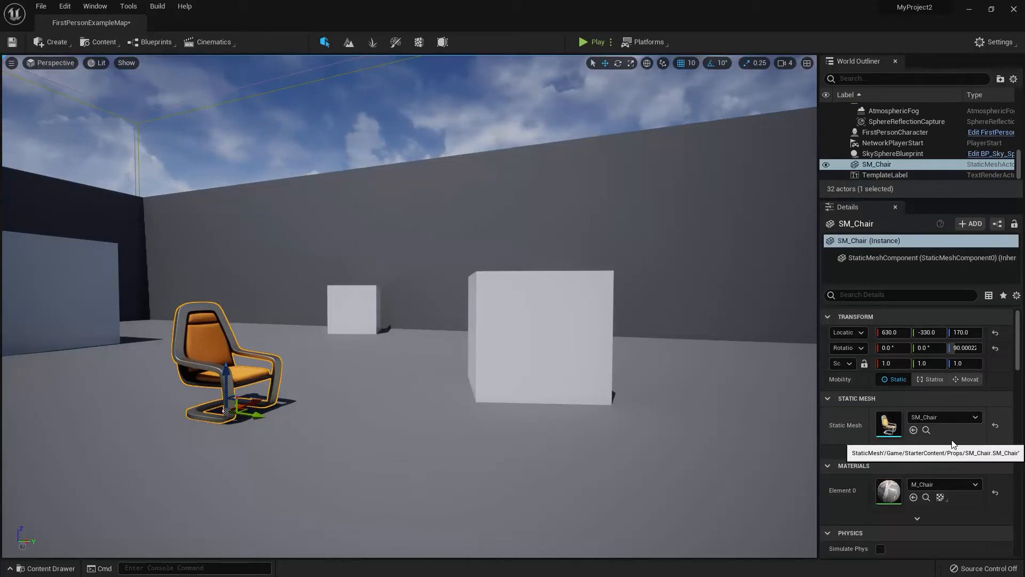
Step: Change the chair actor's static mesh to SM_Couch
left_click(976, 418)
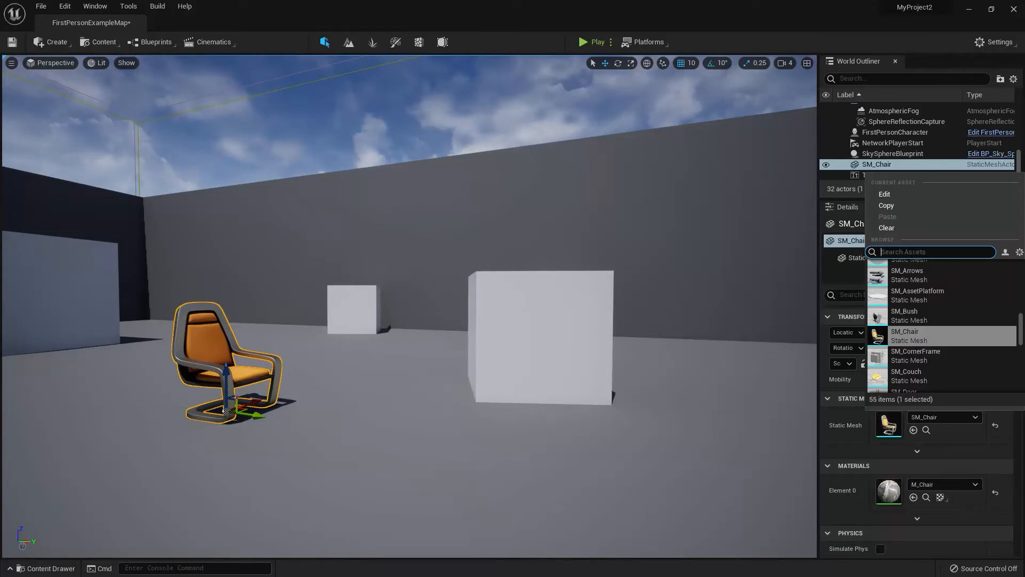
left_click(909, 376)
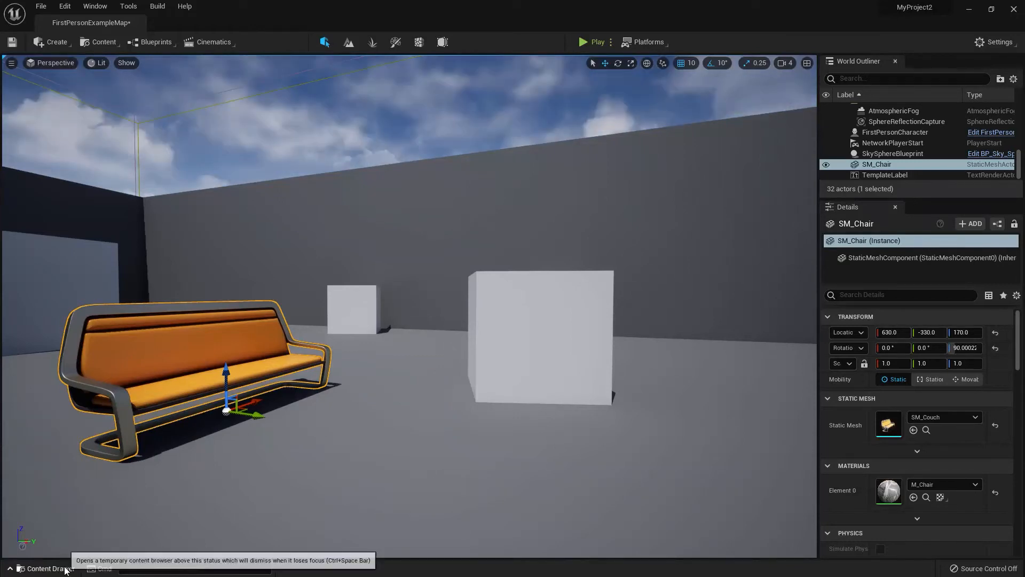
Step: Assign SM_TableRound from the Props folder as the chair actor's static mesh
left_click(48, 568)
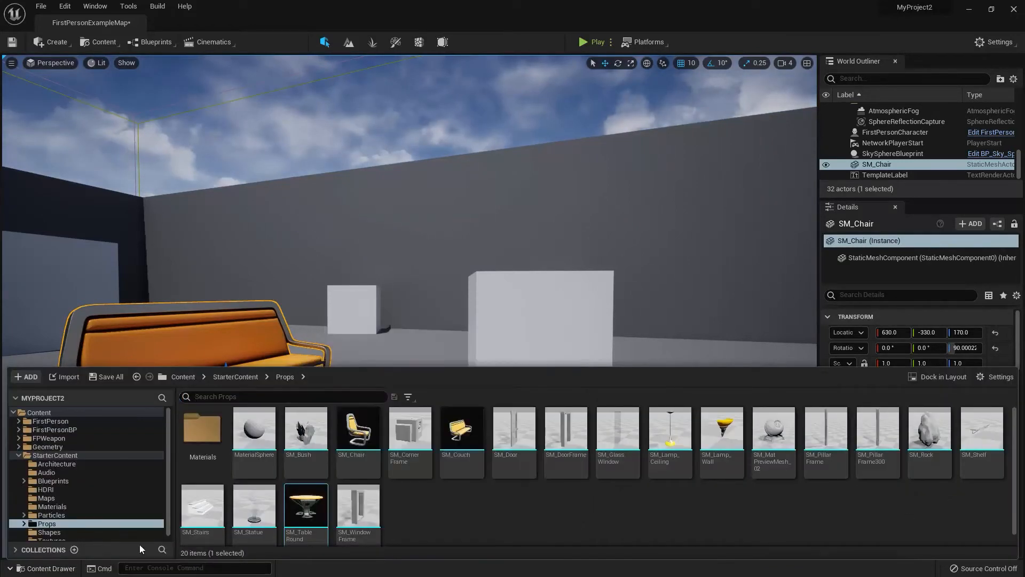
left_click(48, 568)
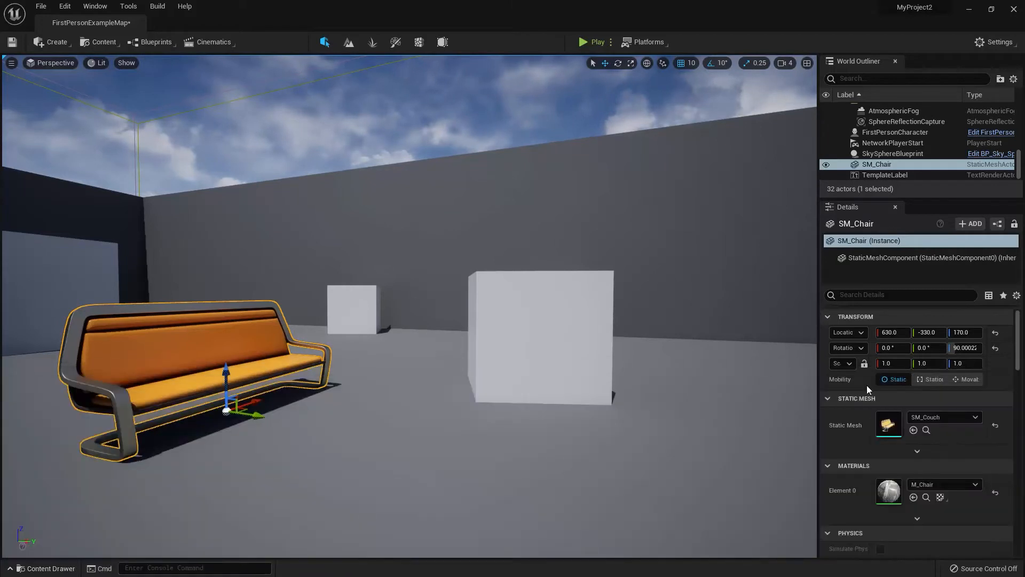
left_click(913, 430)
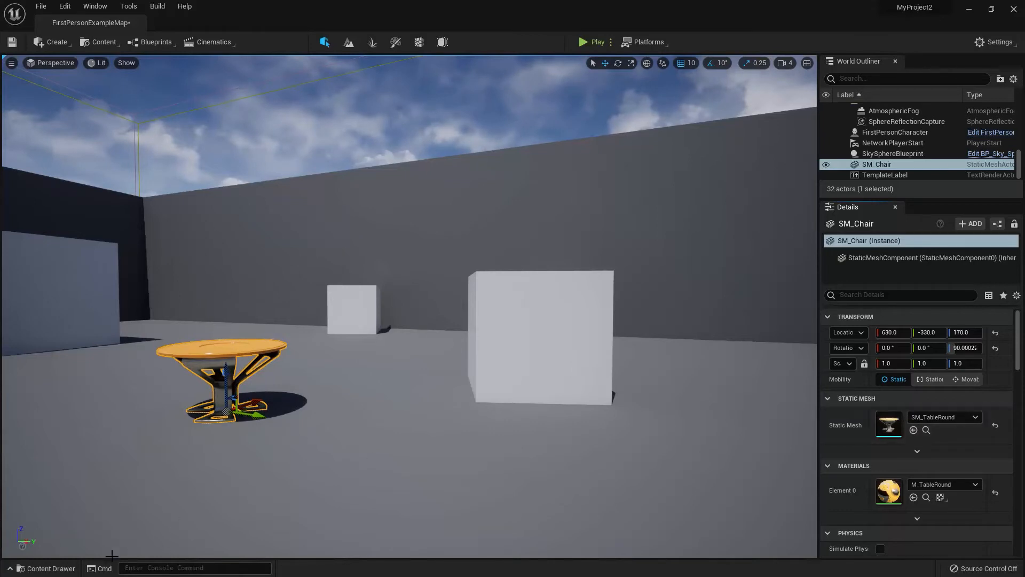
left_click(48, 568)
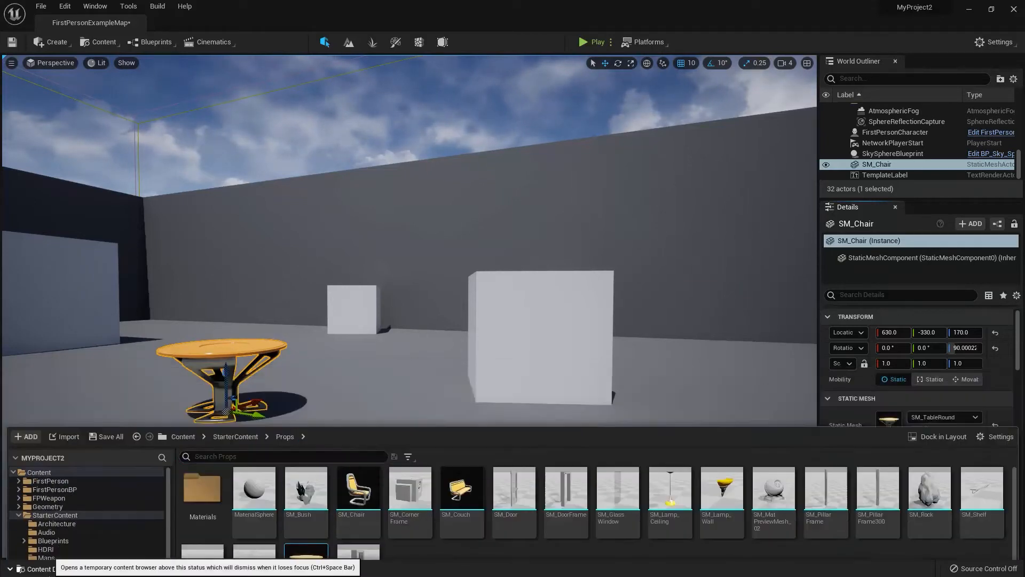
left_click(47, 569)
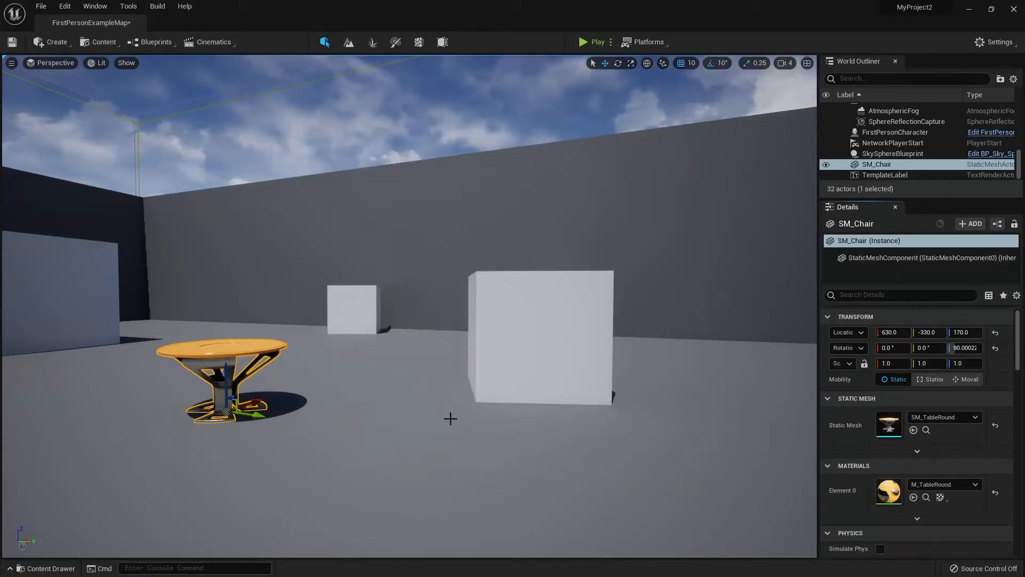
Step: Place a basic cube above the floor in front of the large box, at about X 670, Y -80, Z 290
left_click(54, 41)
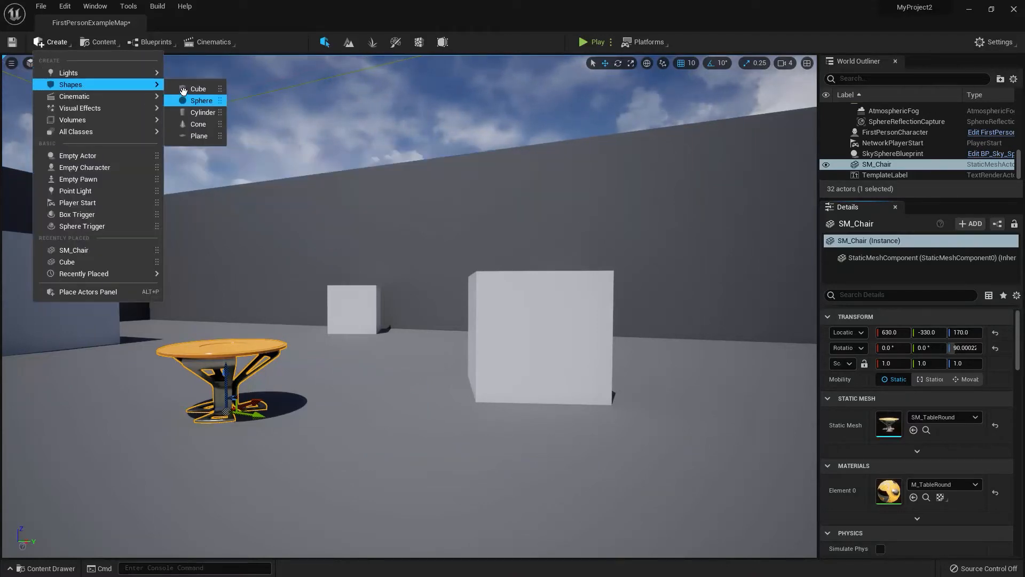
left_click_drag(172, 85, 468, 262)
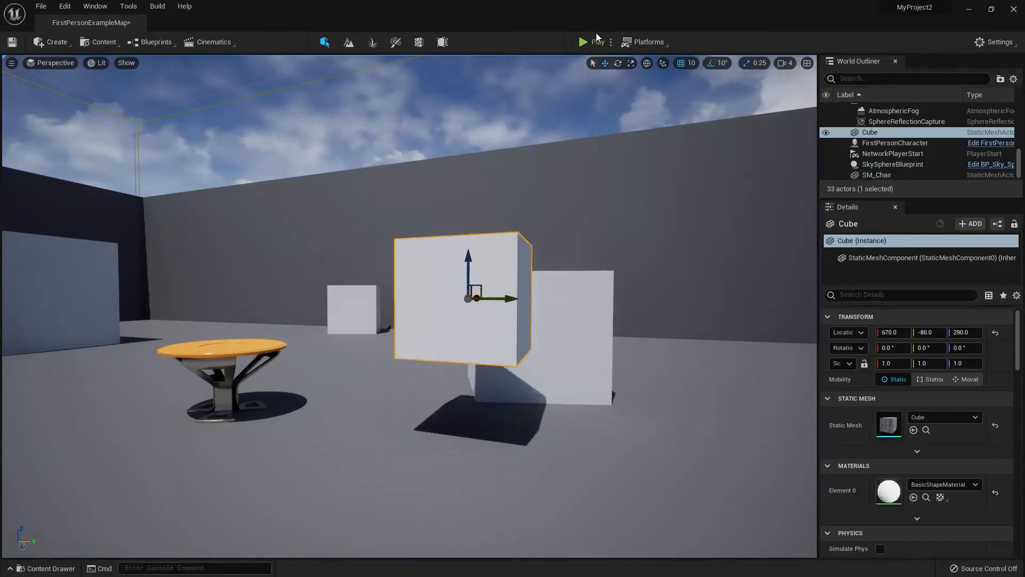
Step: Play-test the level, shooting at the new cube and the template boxes while walking around them, and stop the session
key("alt+p")
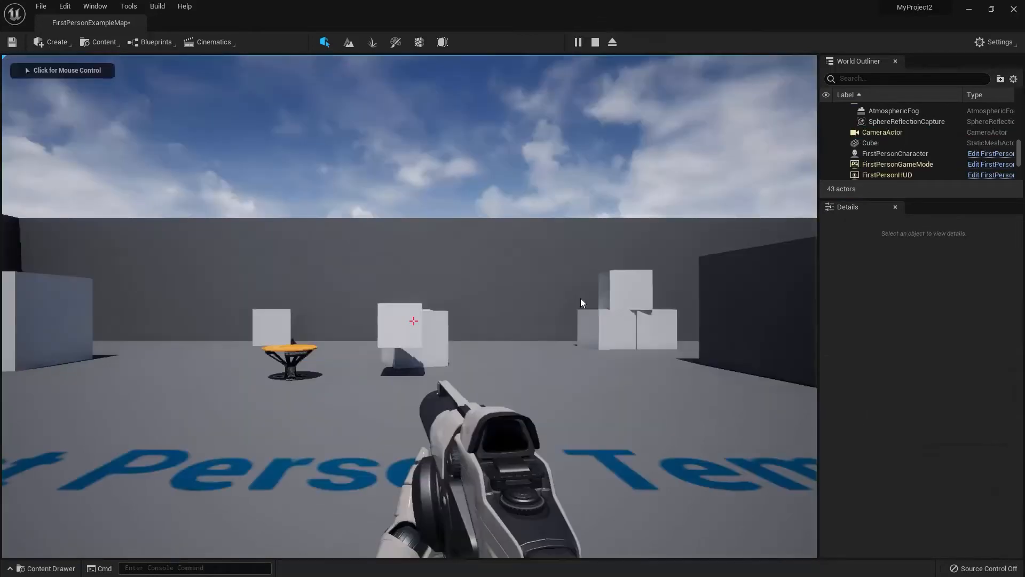
left_click(585, 308)
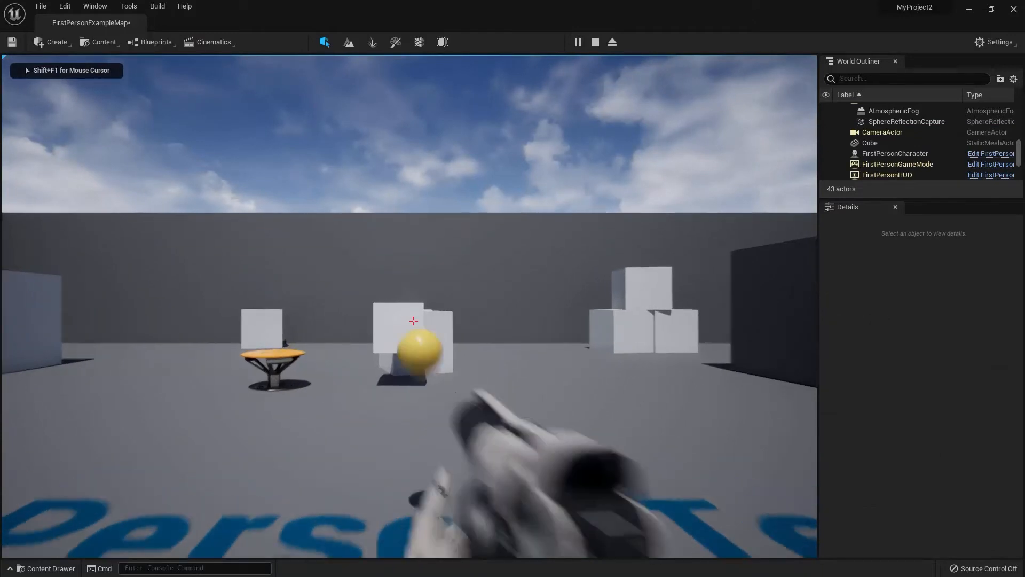
key("w")
key("a")
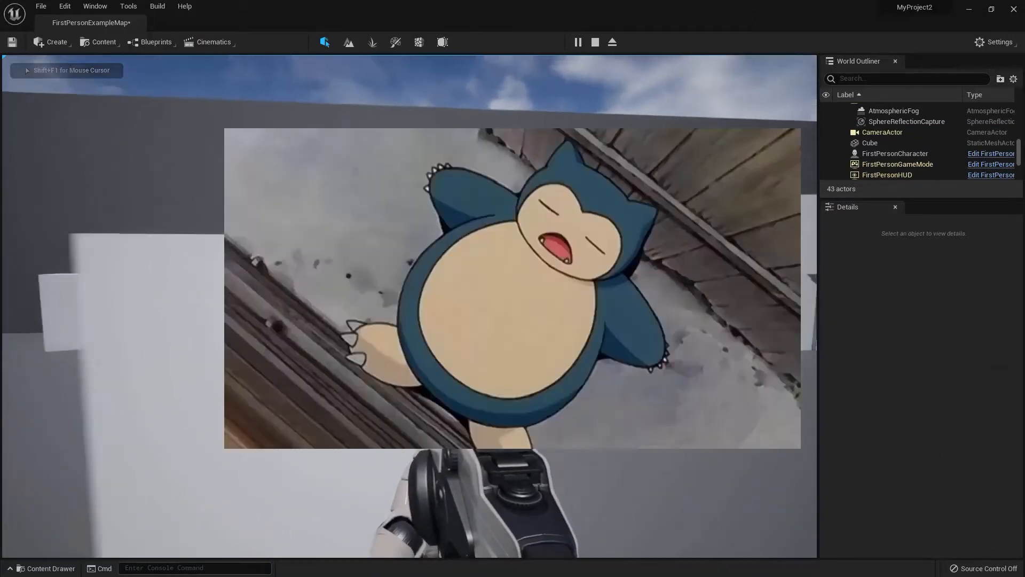
key("a")
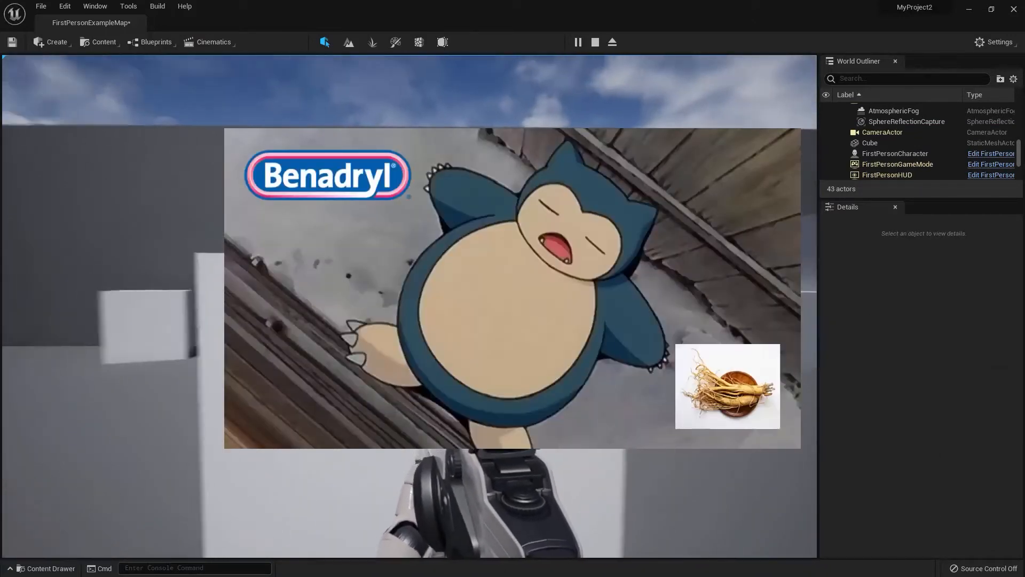
key("s")
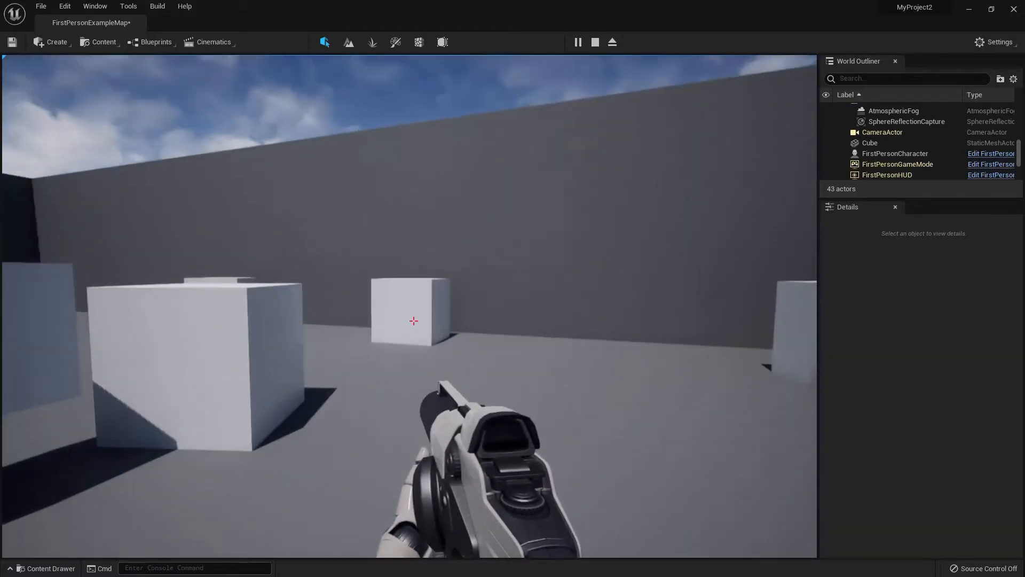
left_click(414, 321)
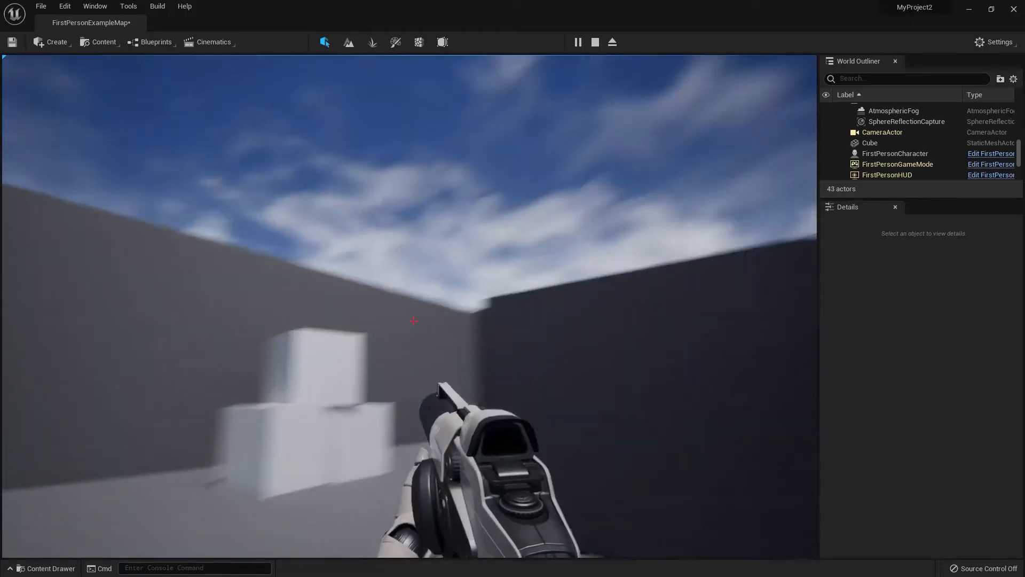
left_click(414, 320)
key("w")
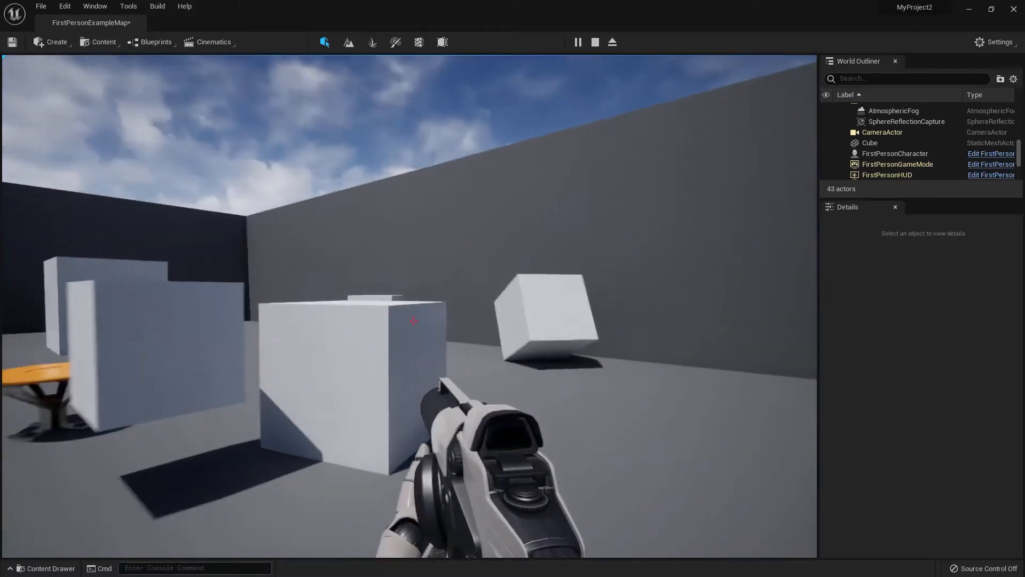
key("s")
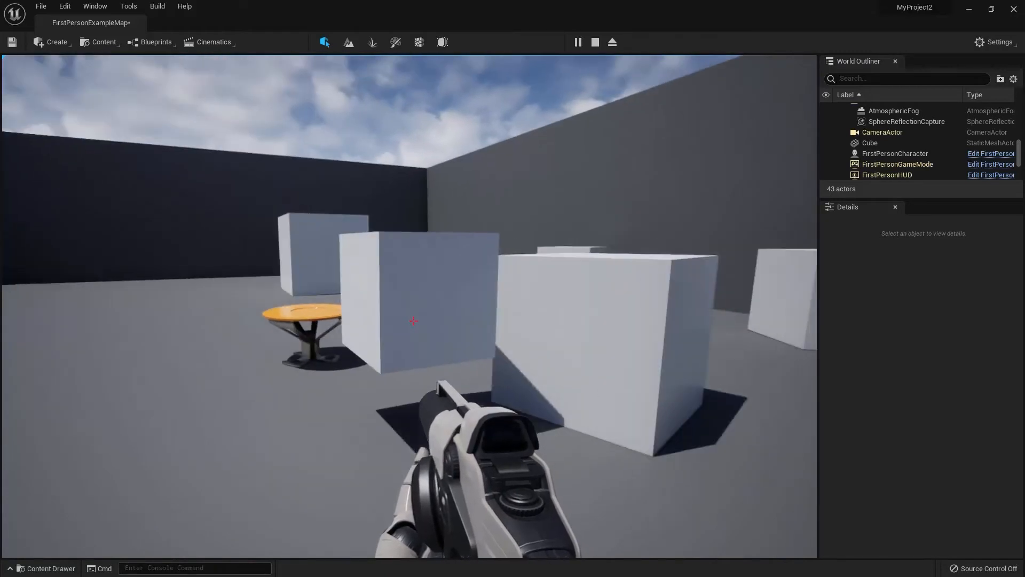
key("Escape")
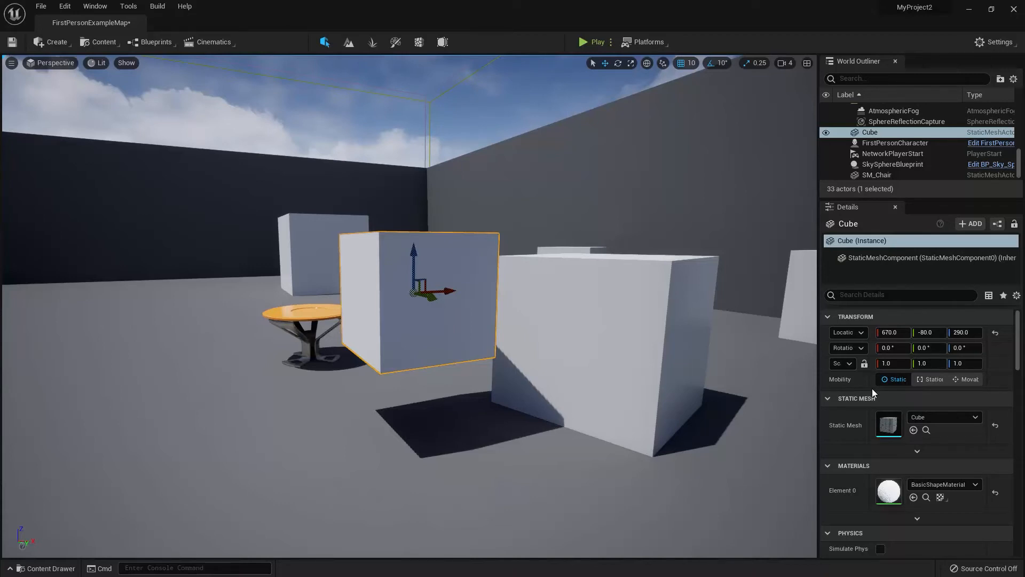
Step: Set the new cube's mobility to Movable and enable Simulate Physics
left_click(968, 380)
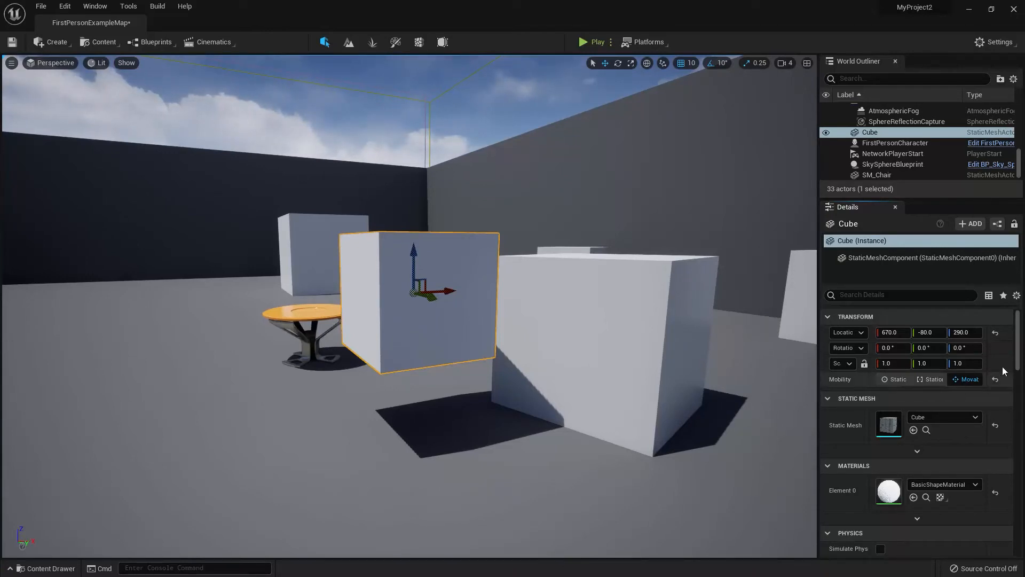
left_click_drag(1018, 353, 1017, 390)
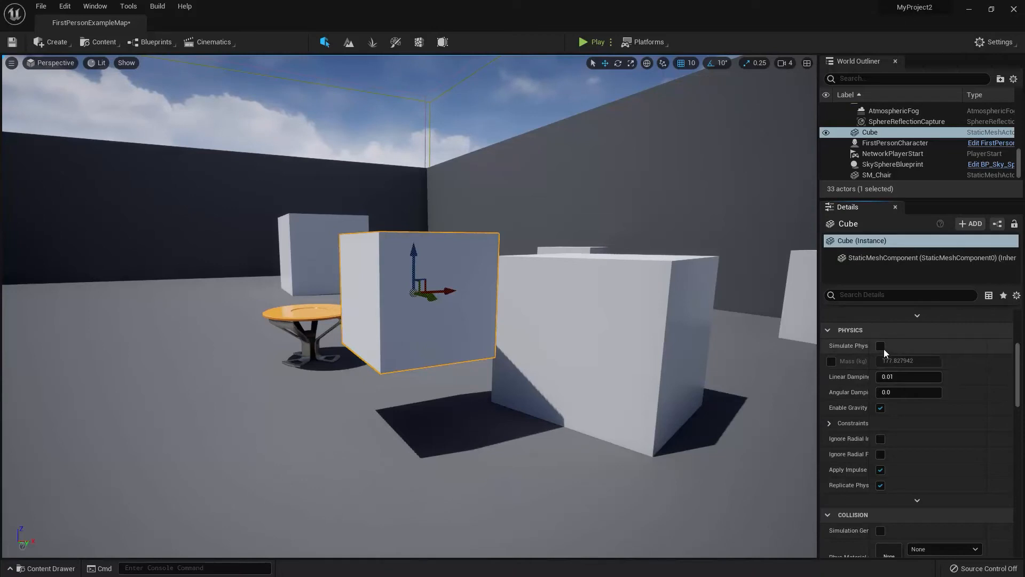
left_click_drag(871, 351, 879, 351)
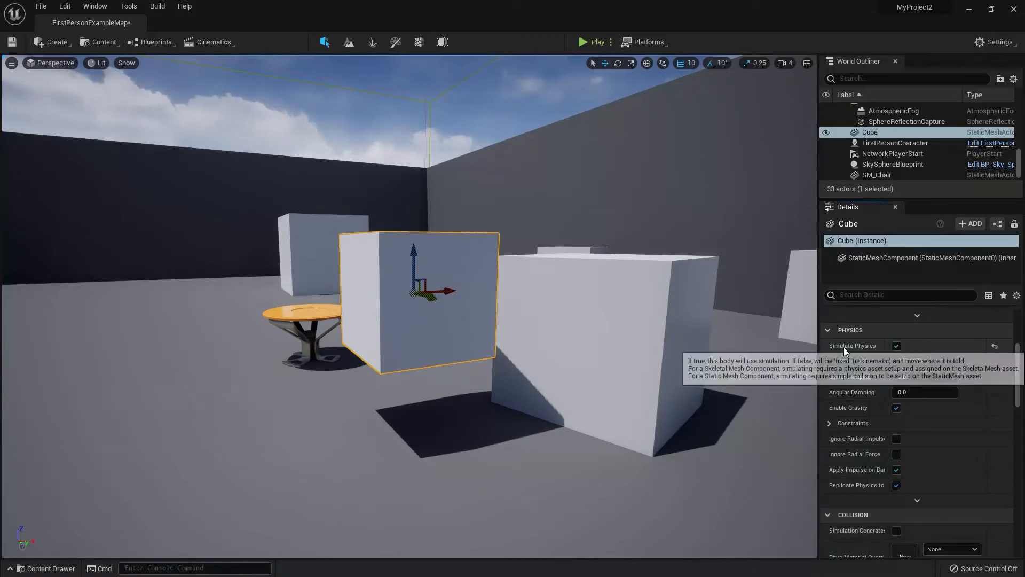
left_click(898, 346)
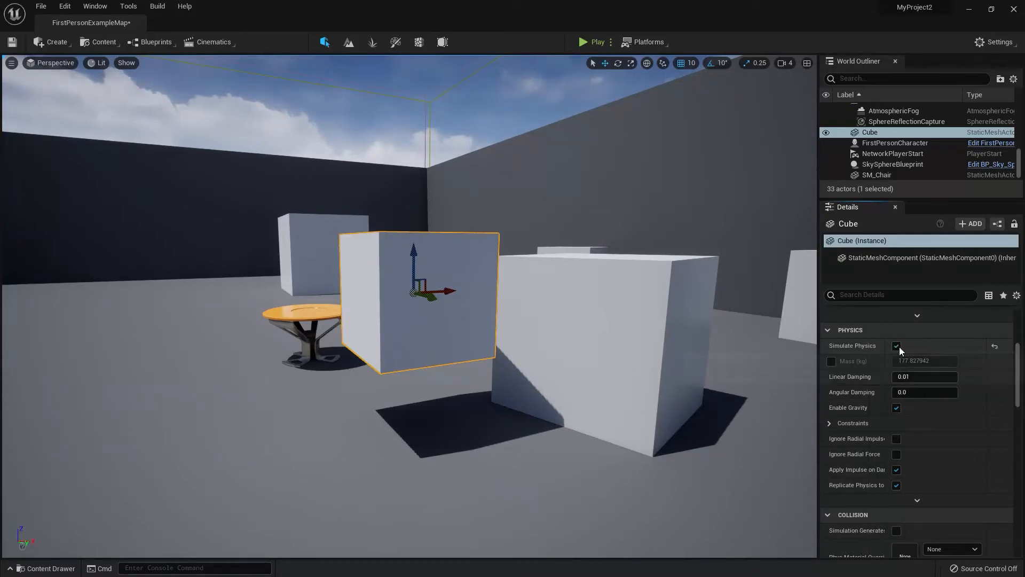
Step: Play-test the level, shooting the physics cube and pushing it around by walking into it, and stop the session
left_click(597, 42)
left_click(569, 236)
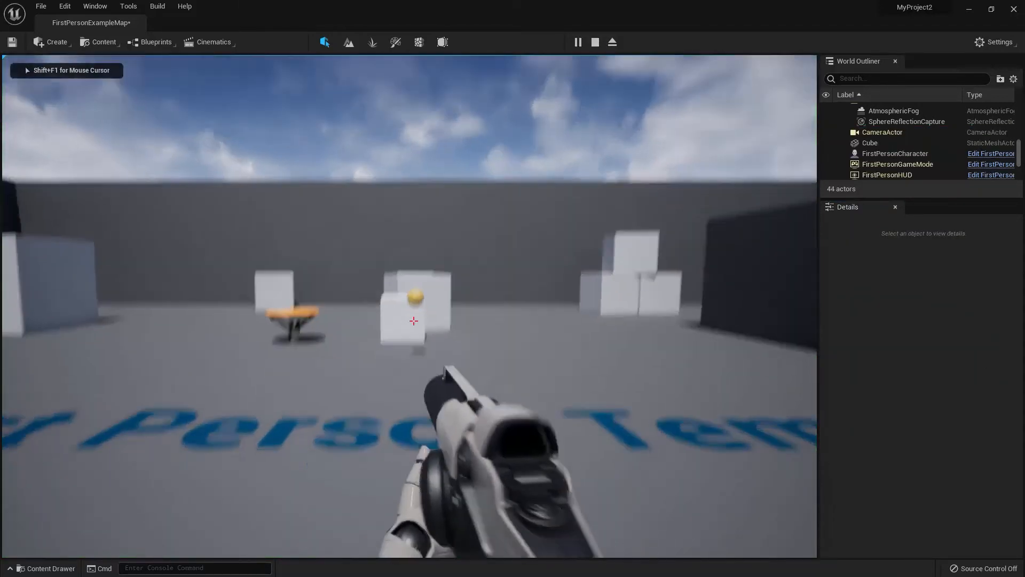
key("w")
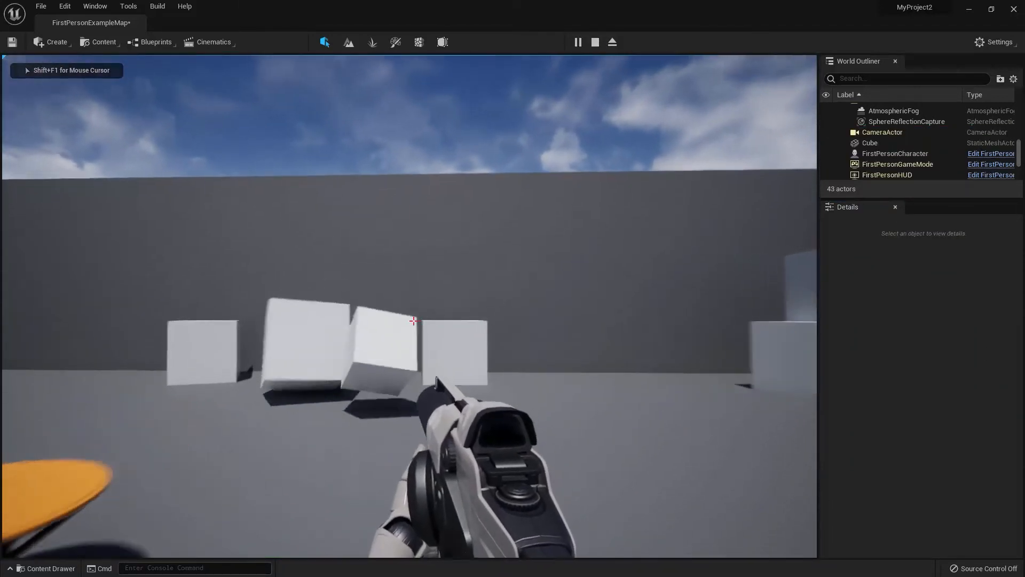
key("w")
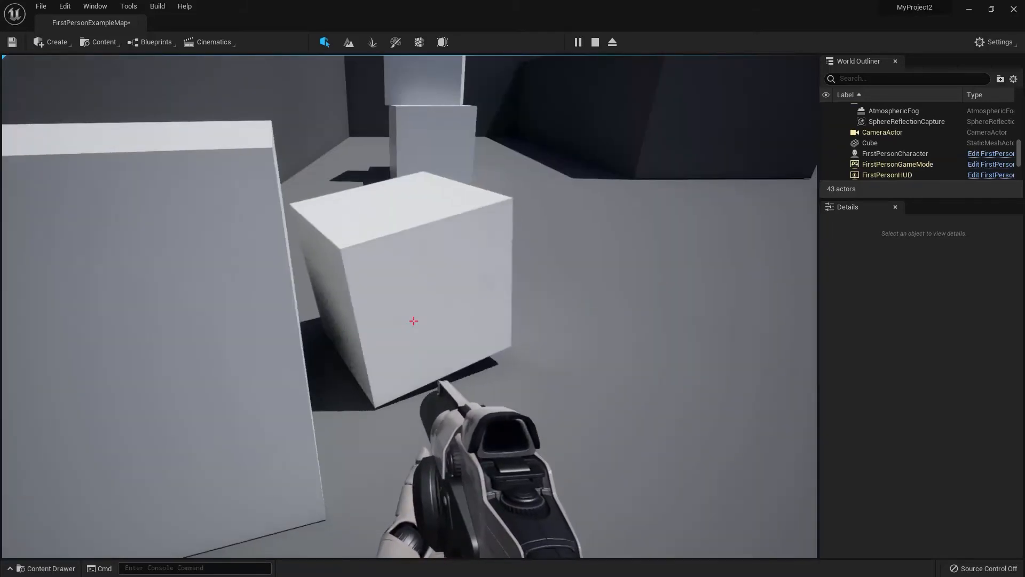
key("w")
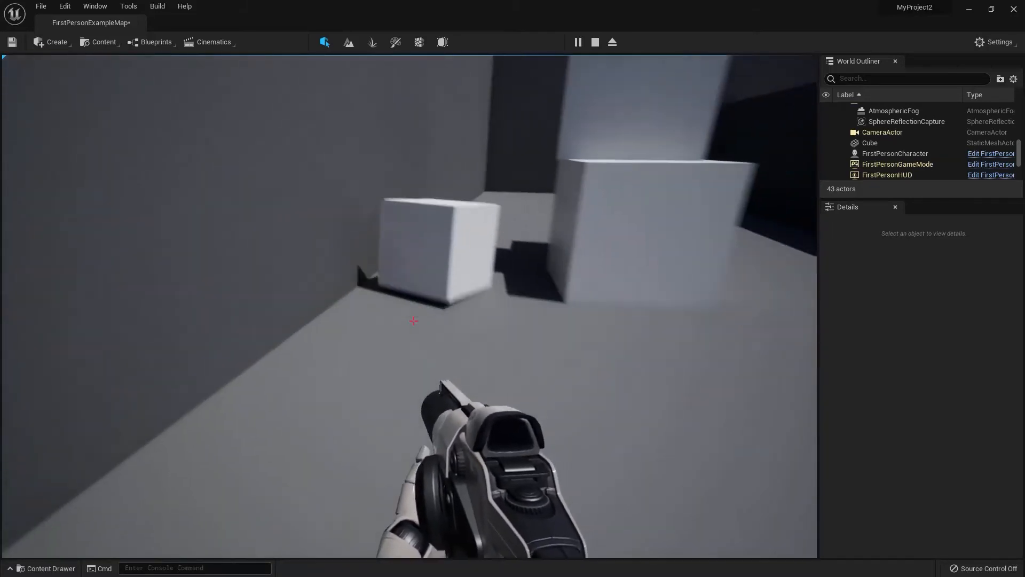
key("s")
left_click(414, 320)
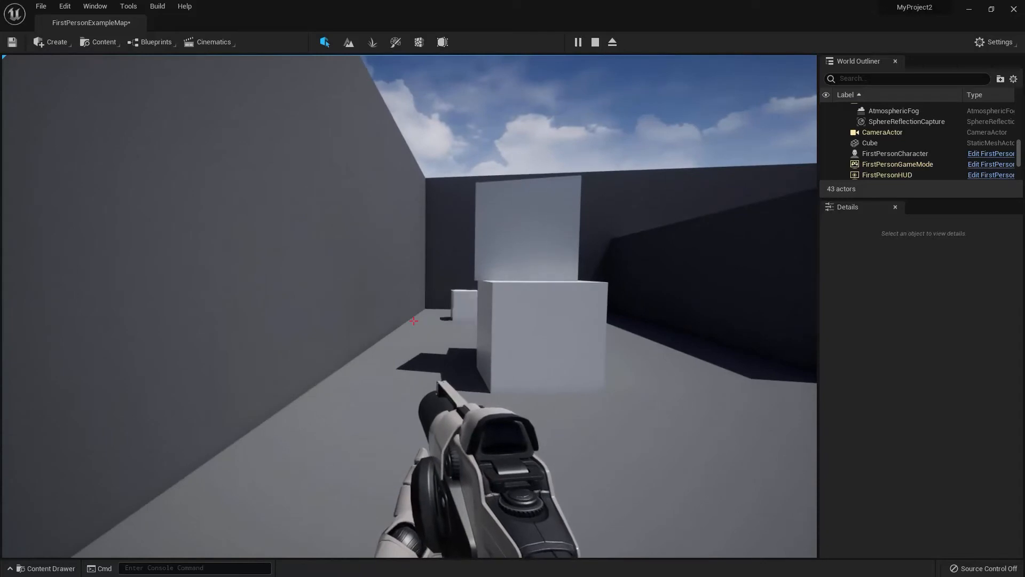
key("a")
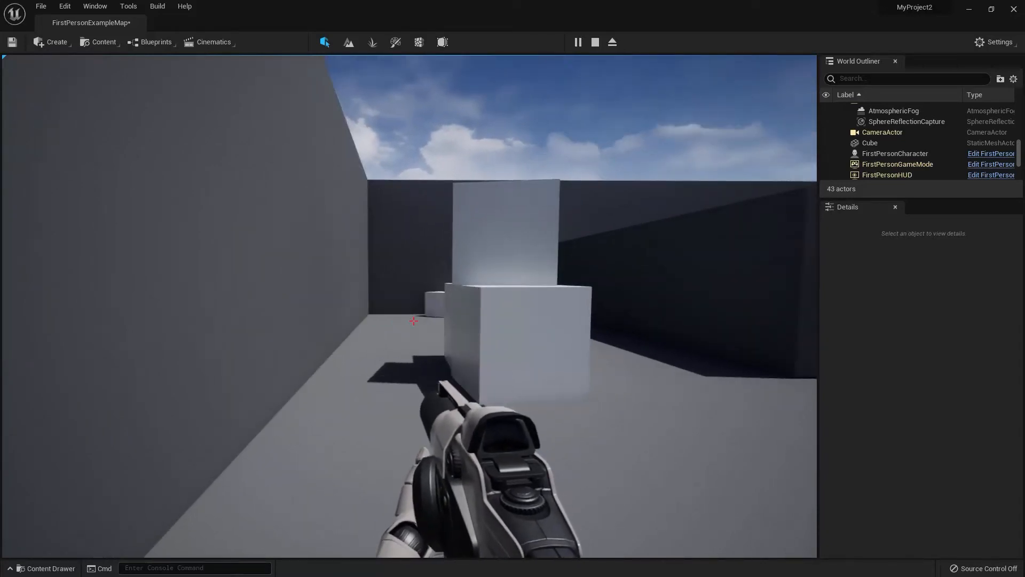
key("Escape")
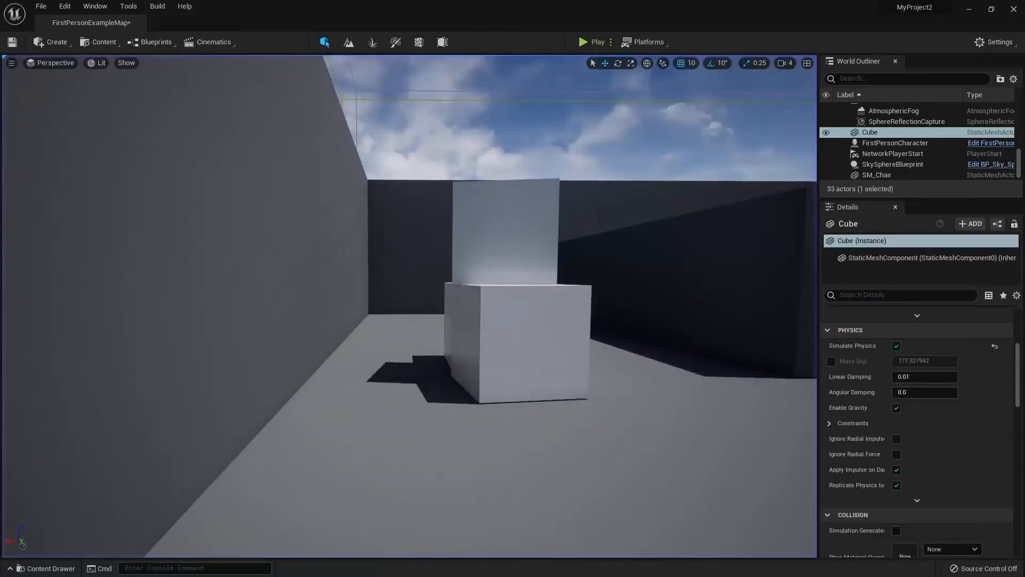
Step: Override the cube's mass with 2000 kg, play-test the level by shooting the cube, and stop the session
key("f")
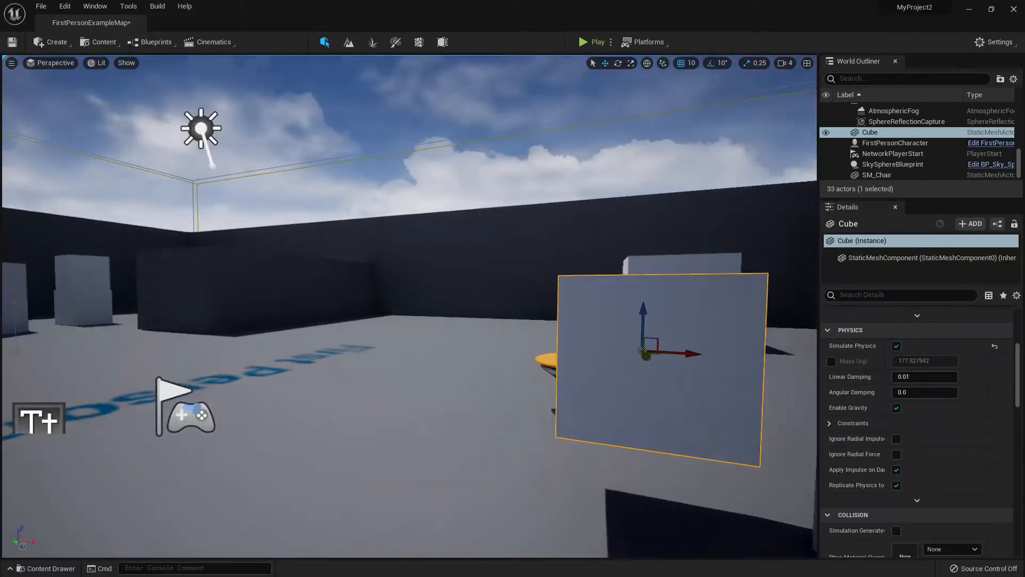
key("a")
right_click_drag(515, 348, 651, 342)
key("s")
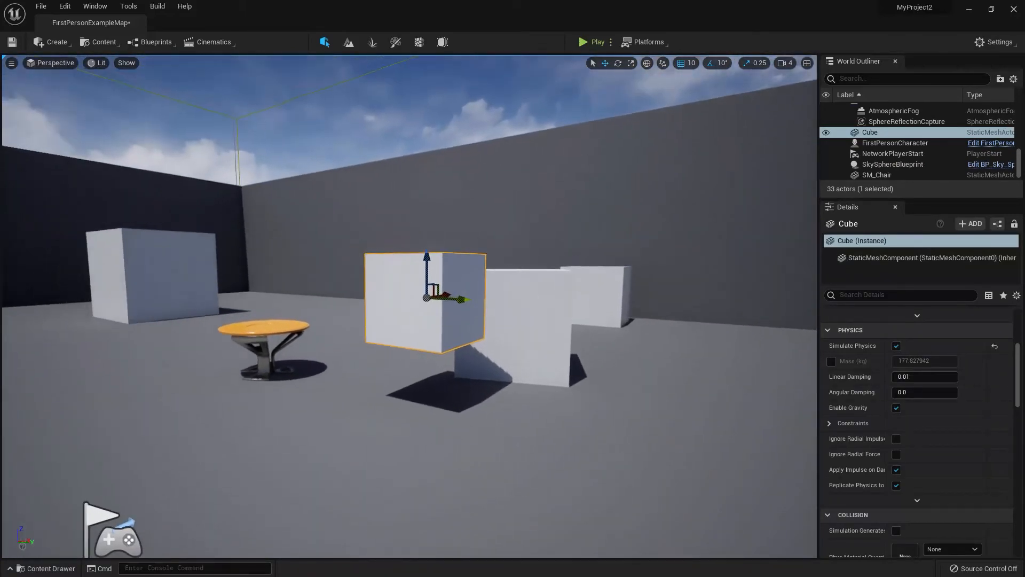
right_click_drag(686, 373, 675, 350)
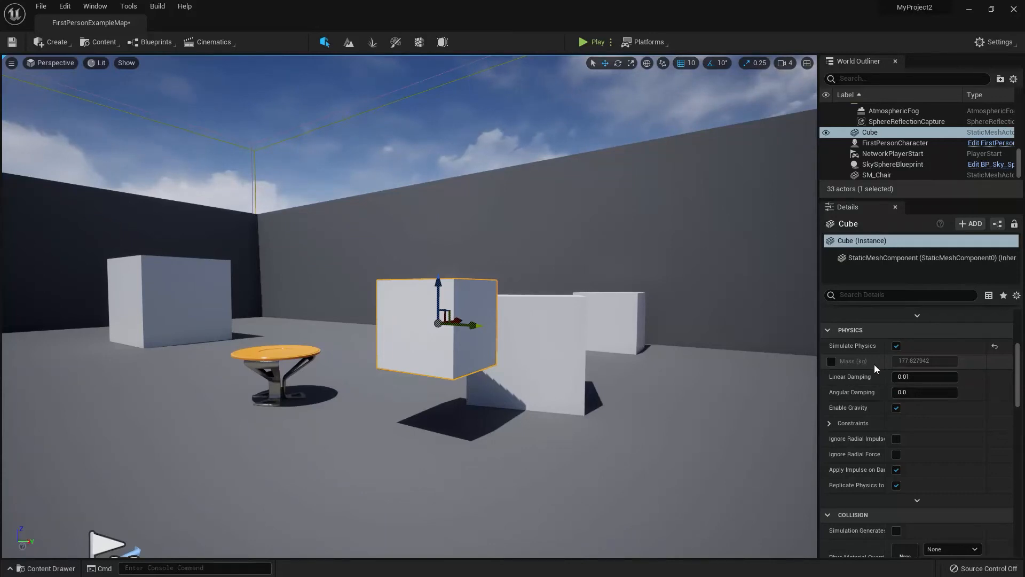
left_click(831, 361)
left_click(912, 361)
type("2000")
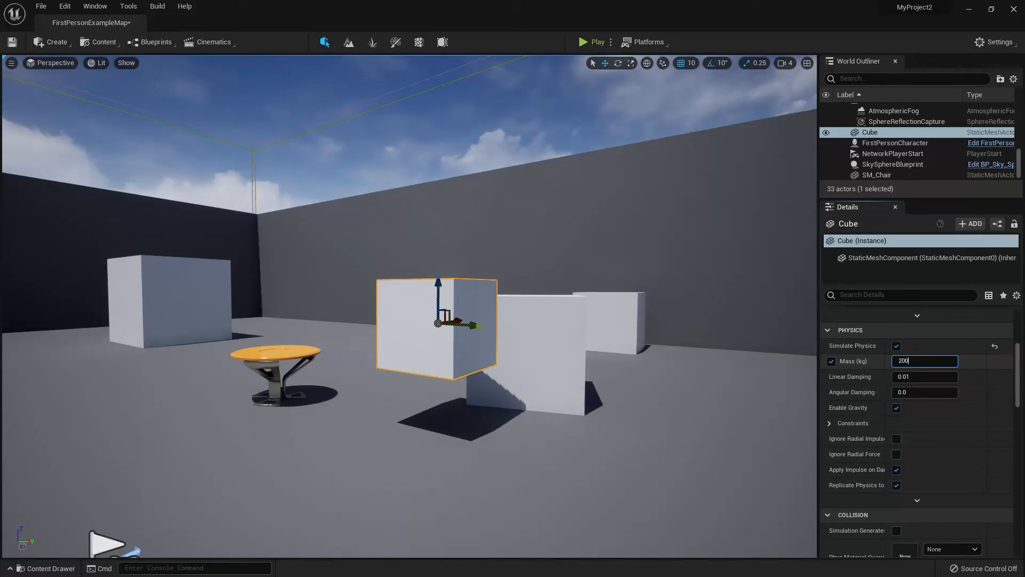
left_click(592, 42)
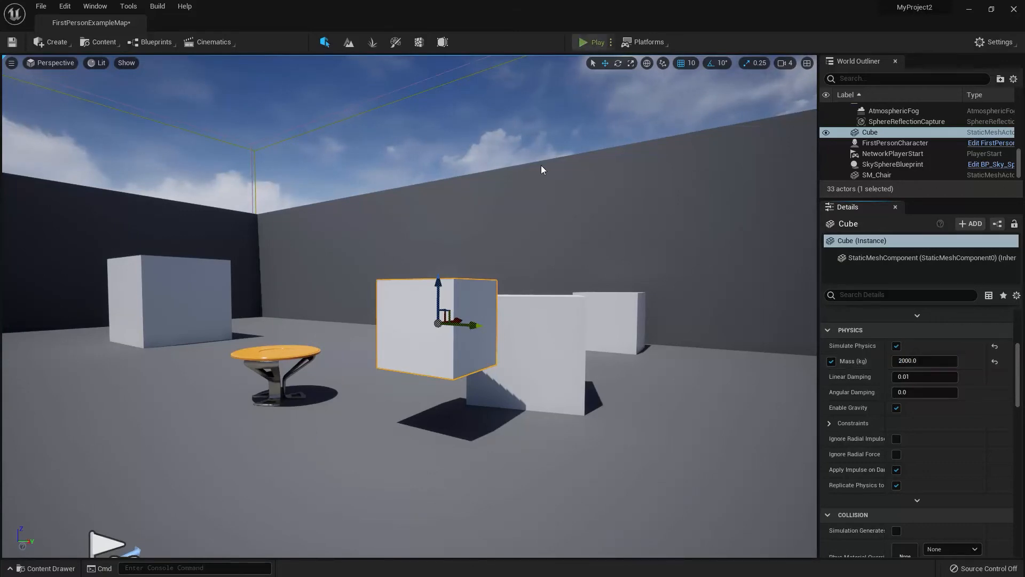
left_click(464, 335)
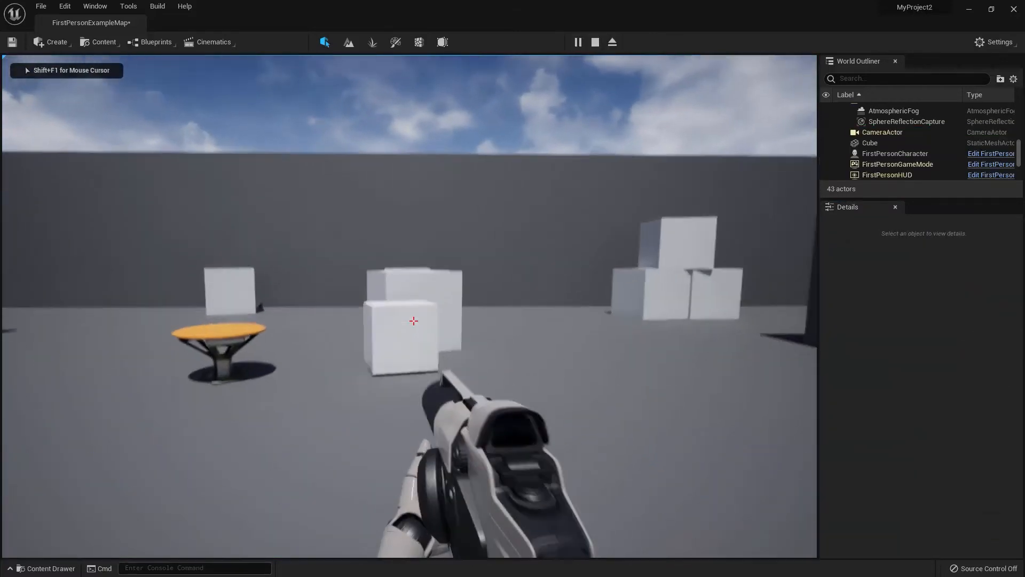
key("Escape")
Step: Set the cube's mass to 100 kg, play-test the level by shooting the cube, and stop the session
left_click(928, 360)
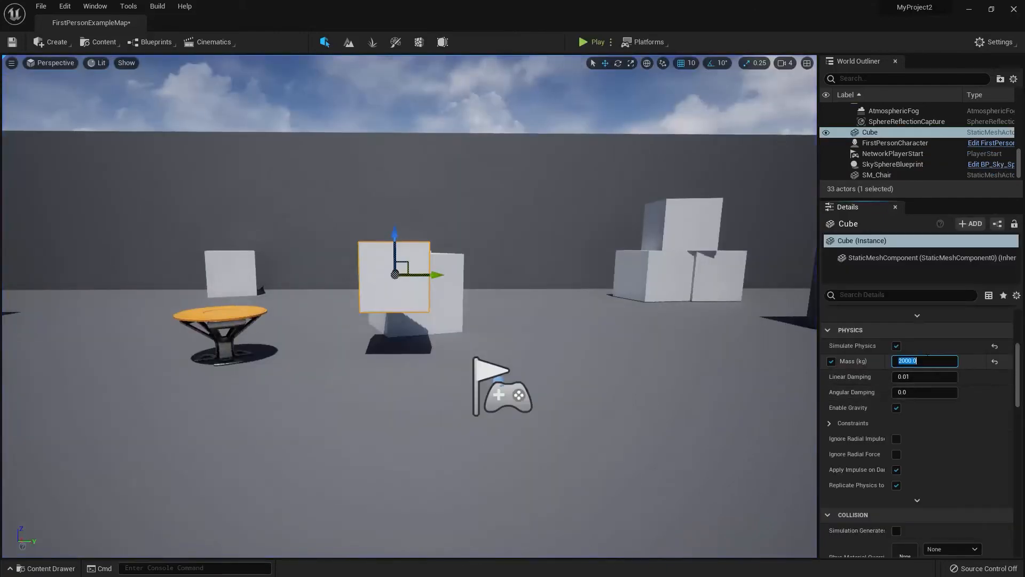
type("100")
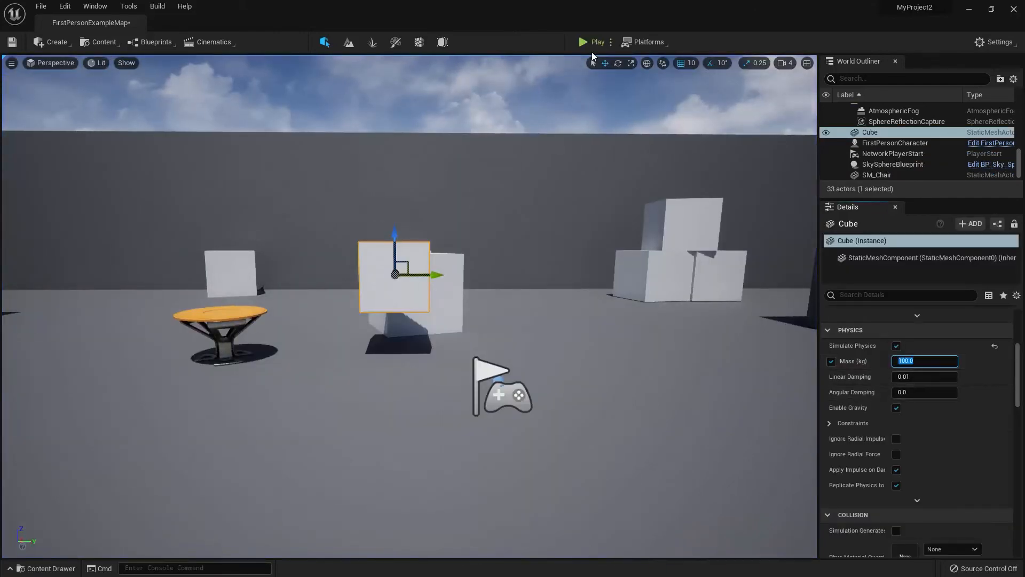
left_click(592, 42)
key("w")
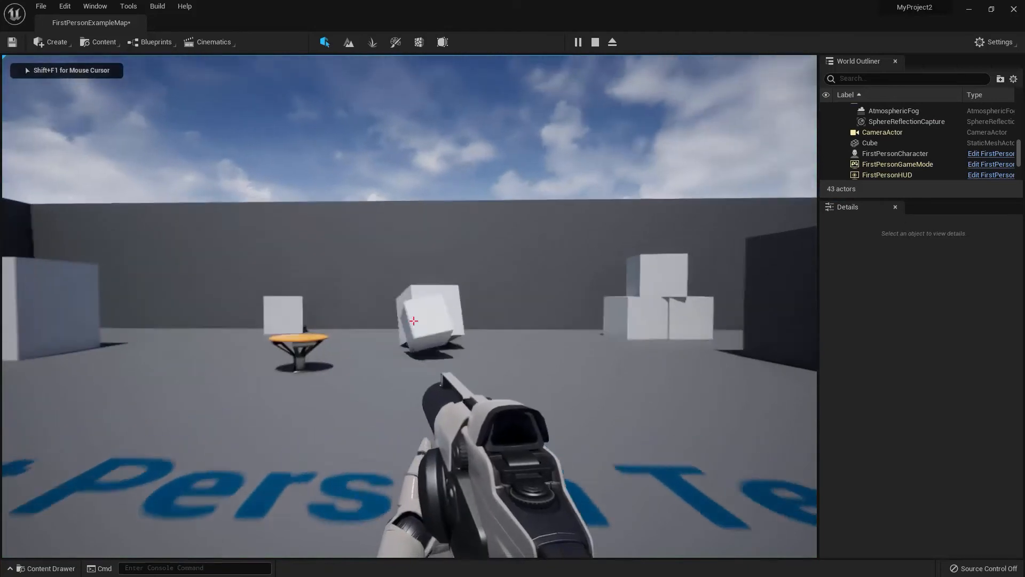
left_click(414, 321)
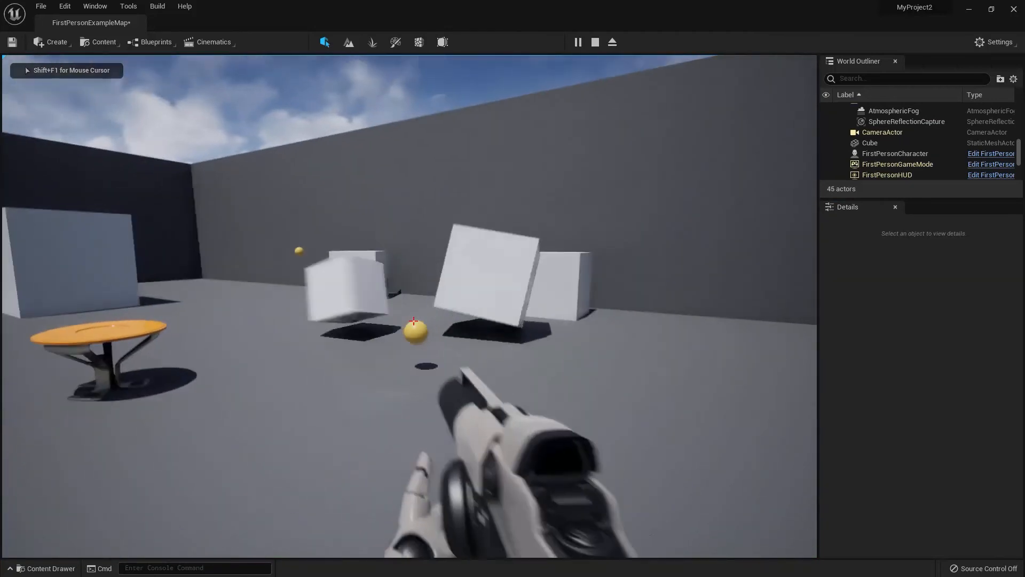
key("Escape")
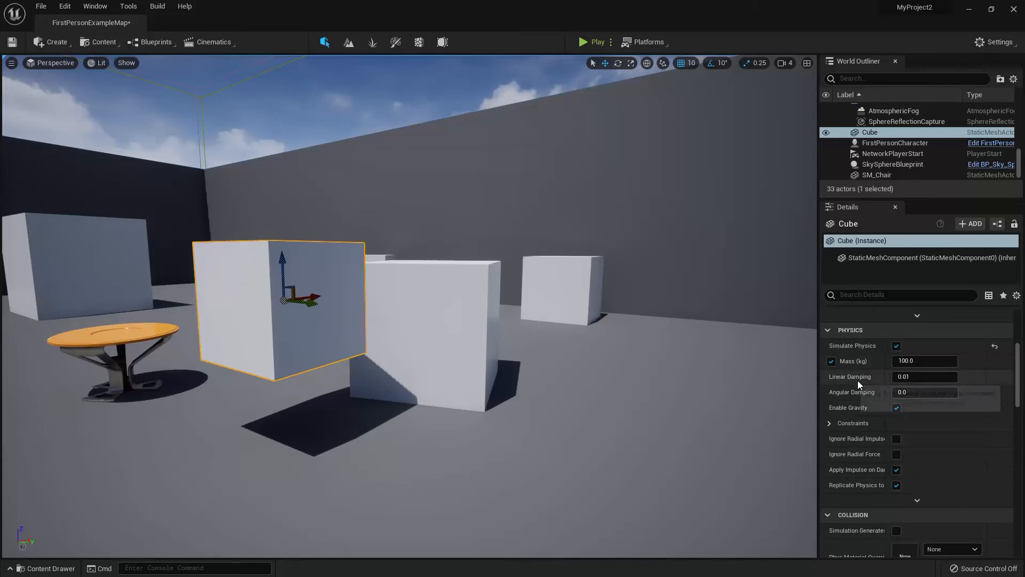
Step: Raise the cube's Linear Damping to about 145.5 and briefly play-test the cube's behaviour
mouse_move(860, 380)
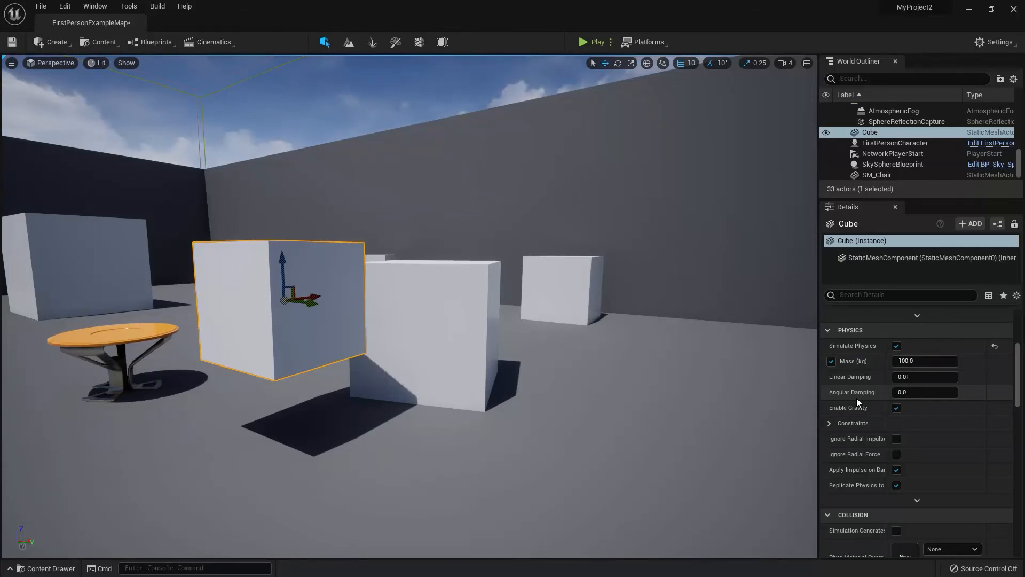
left_click(925, 377)
type("0.986")
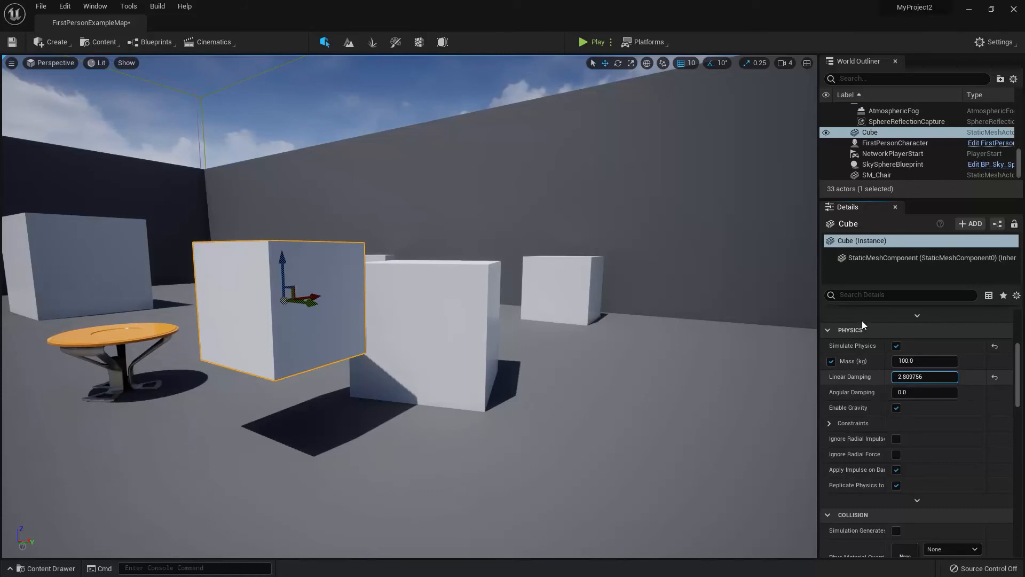
left_click(592, 41)
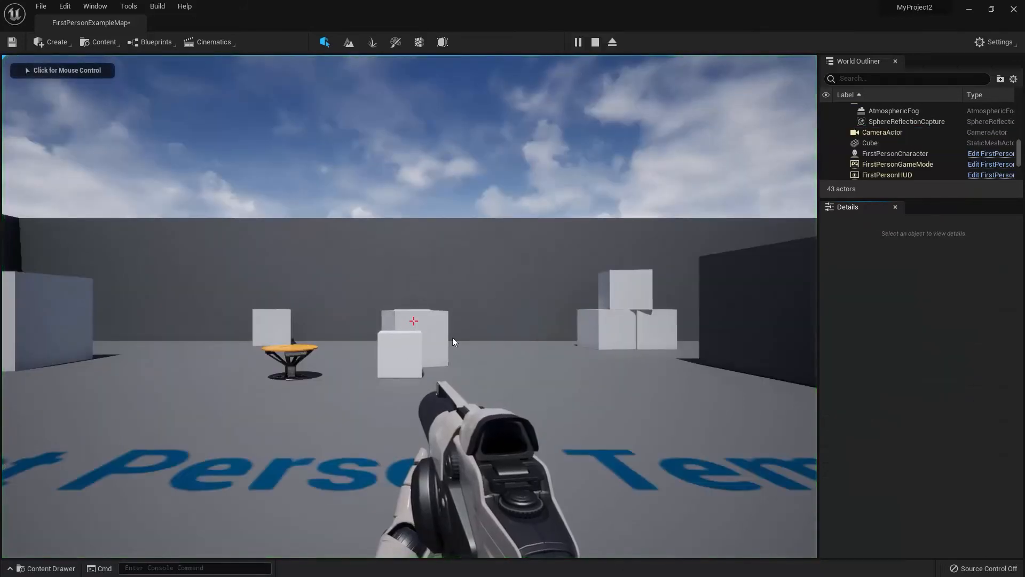
left_click(453, 337)
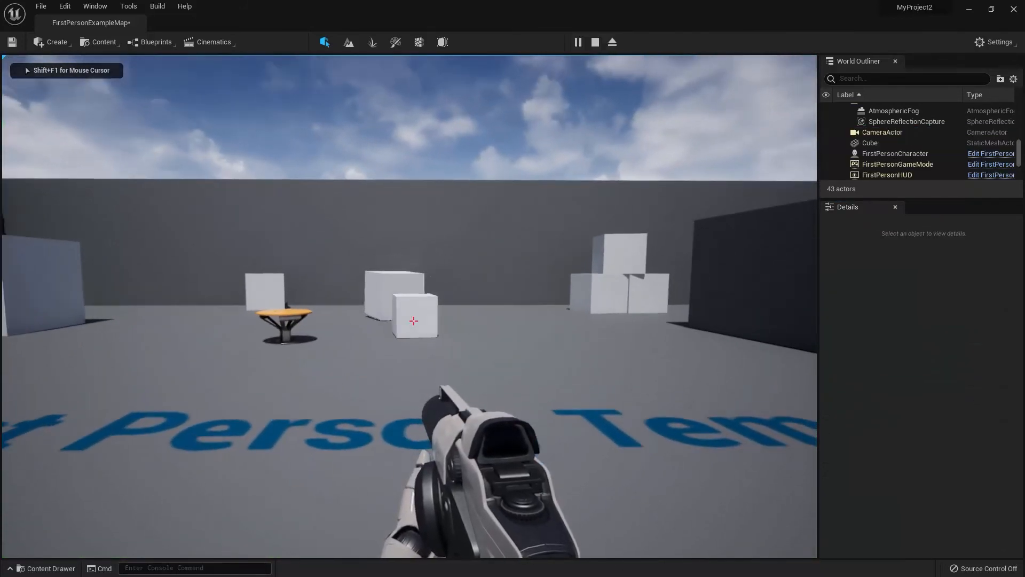
key("Escape")
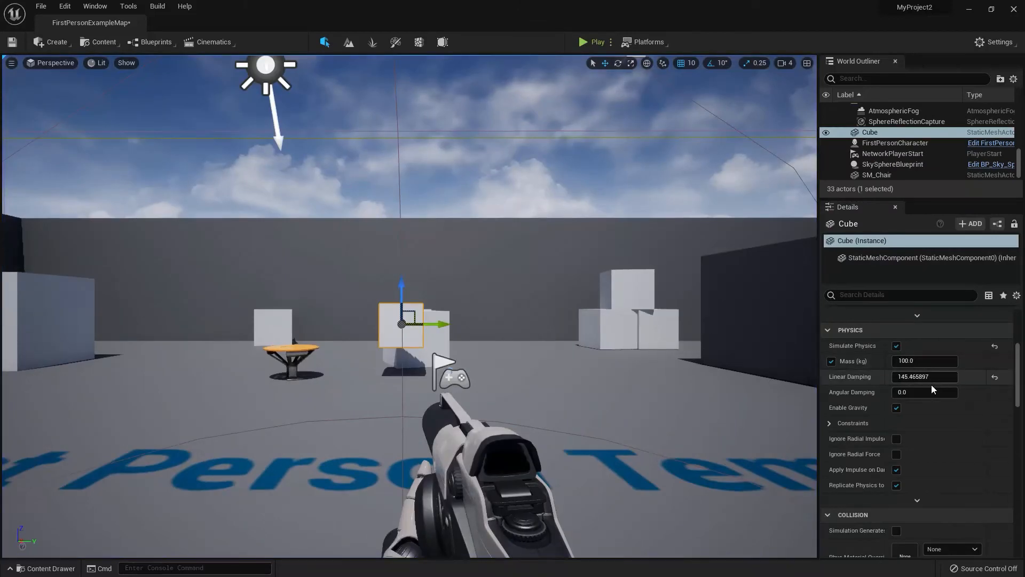
Step: Lower the cube's Linear Damping to about -30.8 and briefly play-test the level
left_click_drag(927, 377, 935, 354)
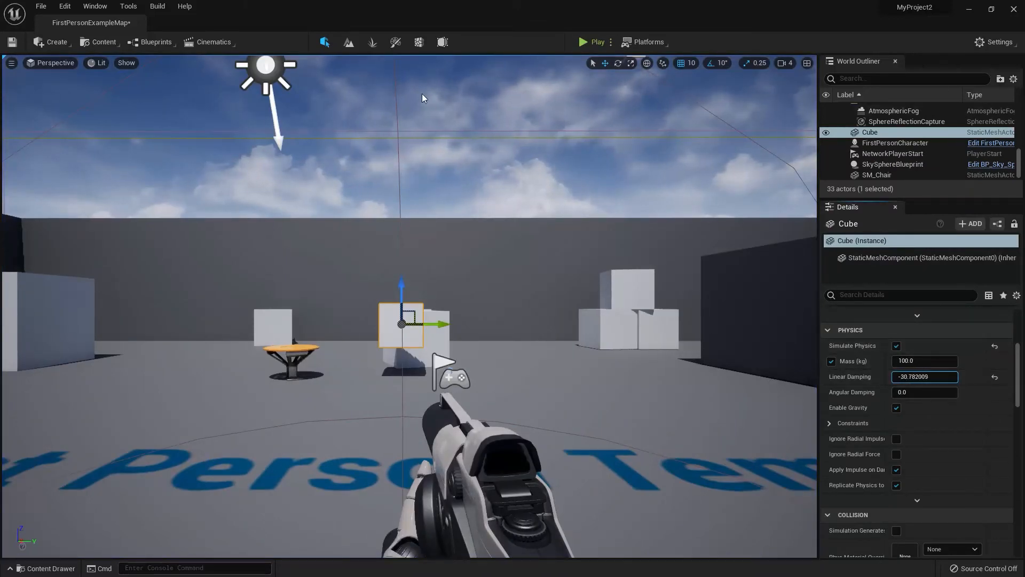
left_click(593, 42)
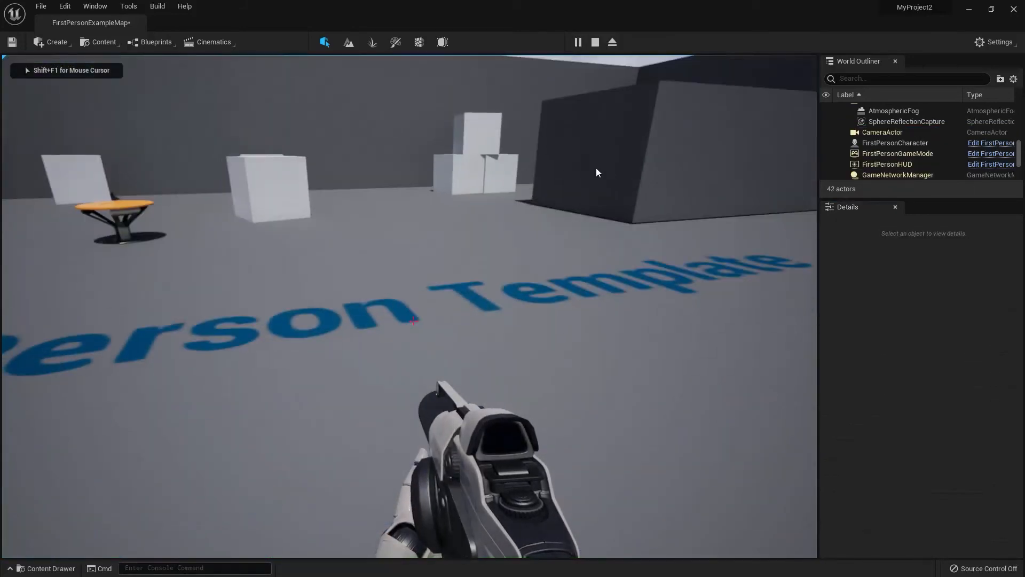
key("Escape")
Step: Set the cube's Linear Damping to about 984.3 and Angular Damping to about -3.05, and play-test by shooting the cube
left_click(415, 194)
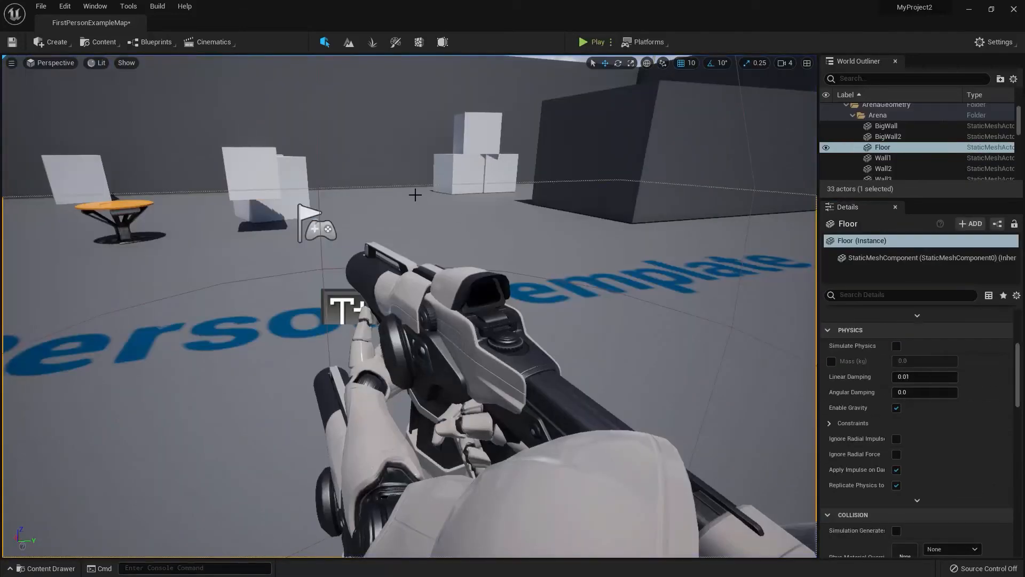
right_click_drag(415, 194, 380, 169)
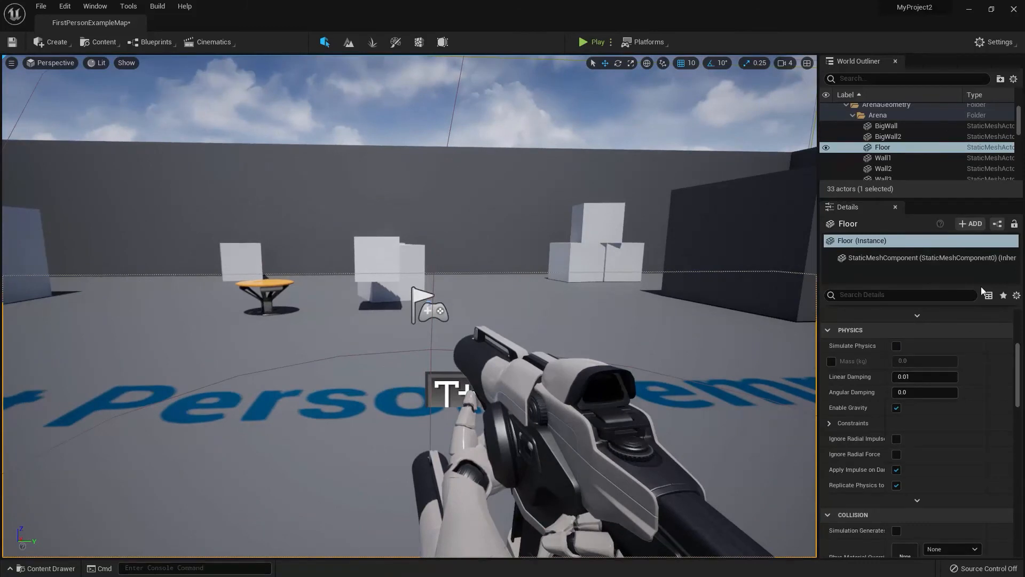
left_click(372, 245)
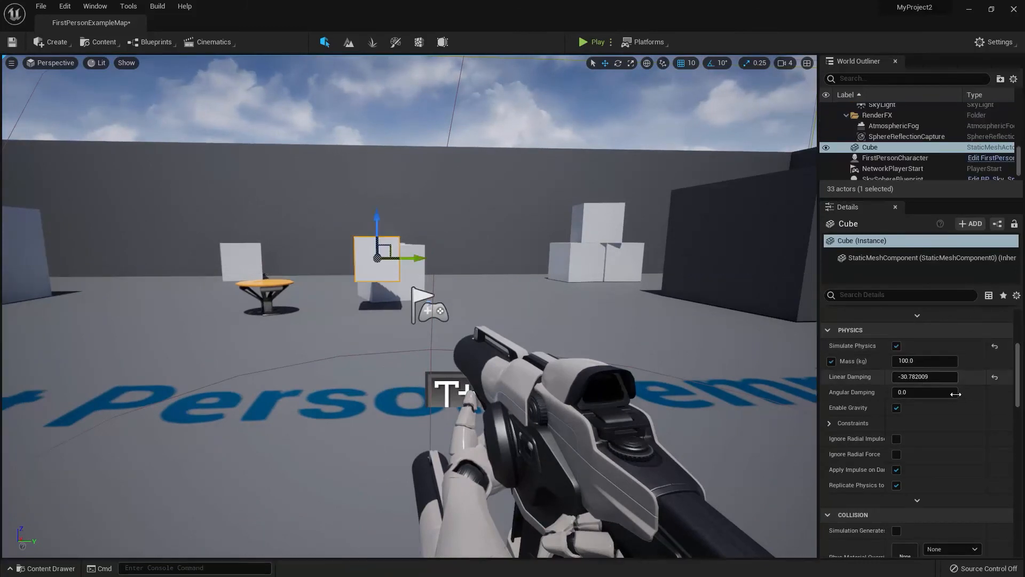
left_click_drag(922, 376, 902, 393)
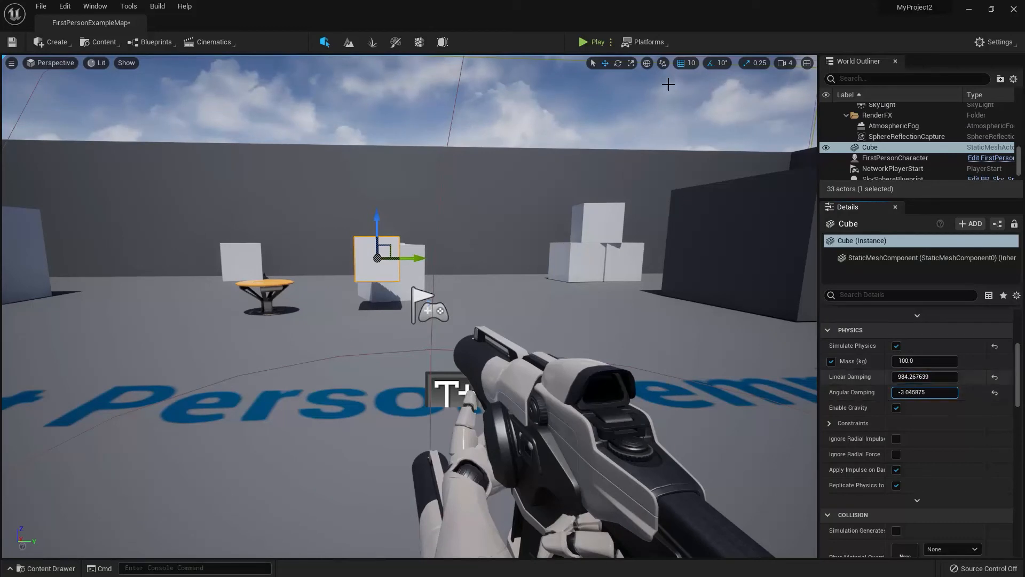
left_click(592, 43)
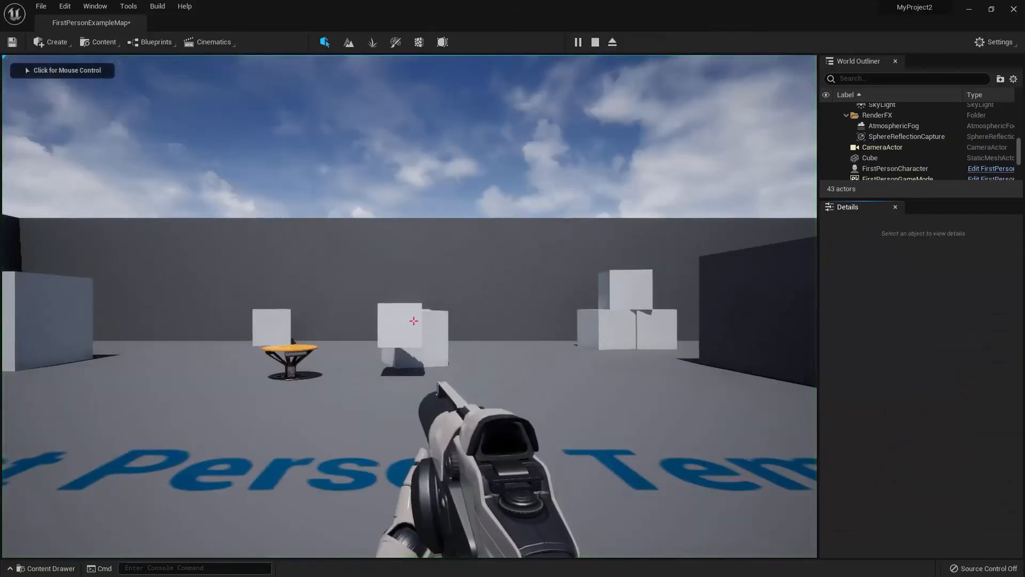
left_click(583, 73)
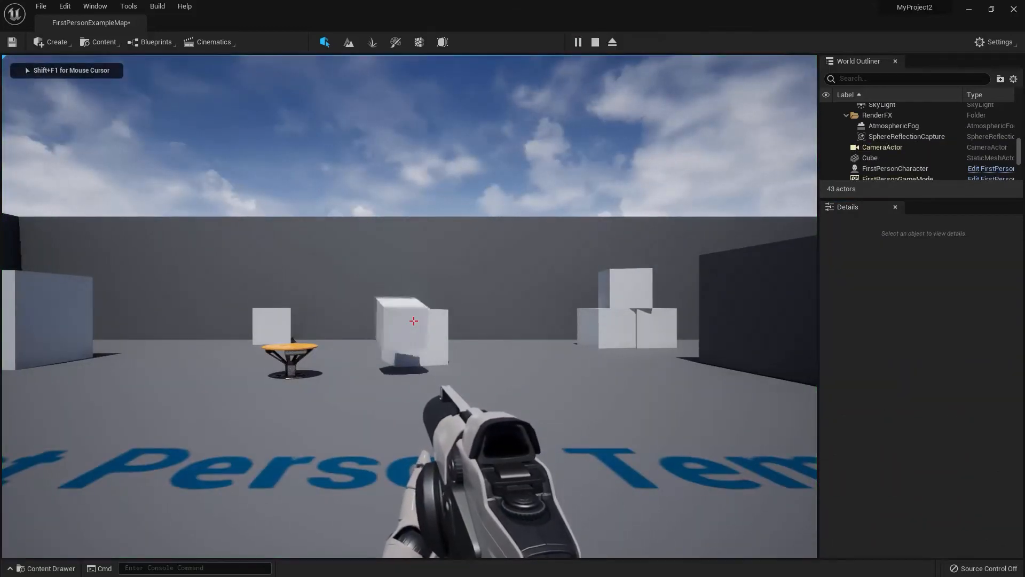
key("Escape")
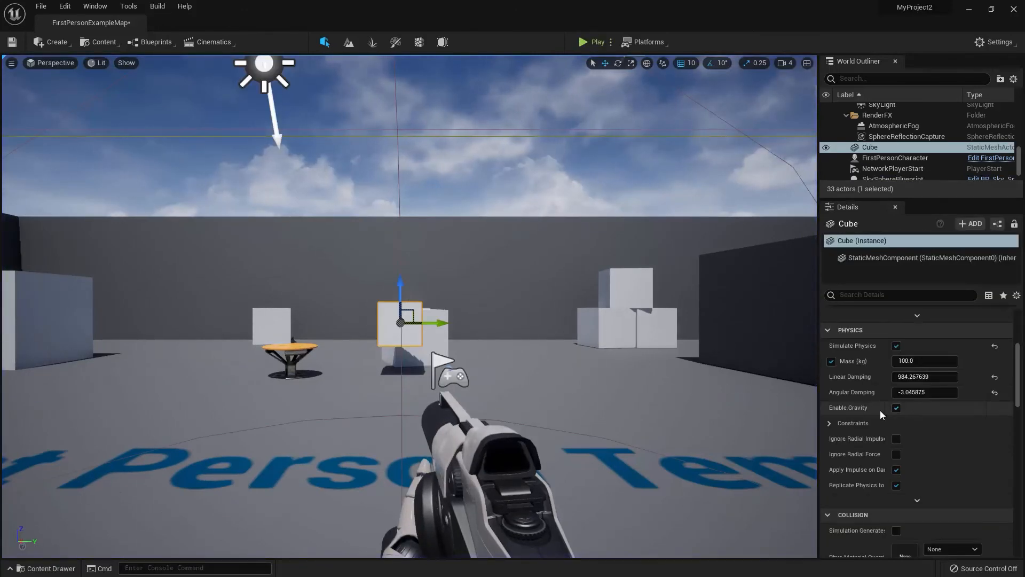
Step: Reset the cube's Angular Damping and Linear Damping to their defaults and disable Enable Gravity
left_click(995, 391)
left_click(995, 377)
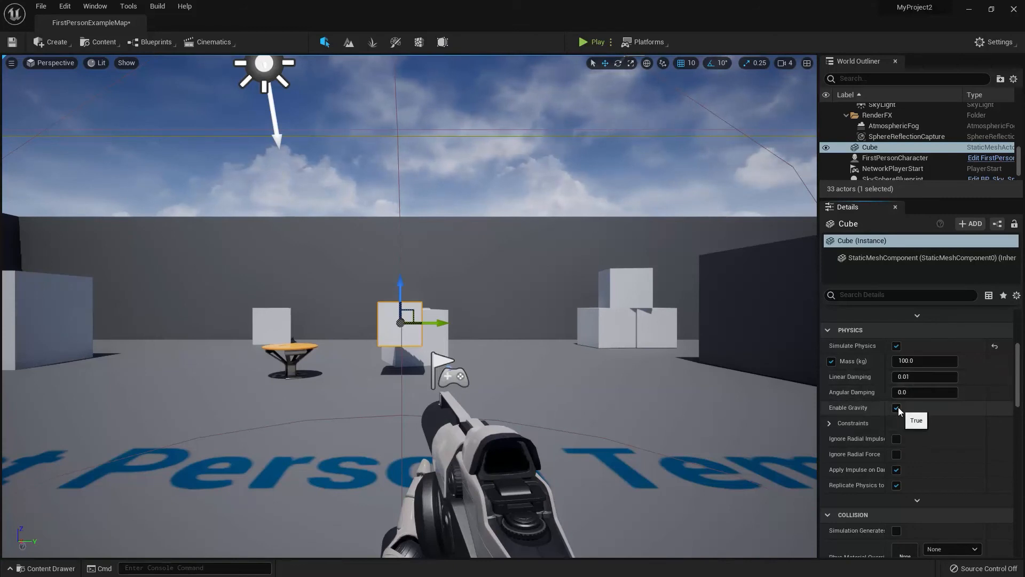
left_click(898, 407)
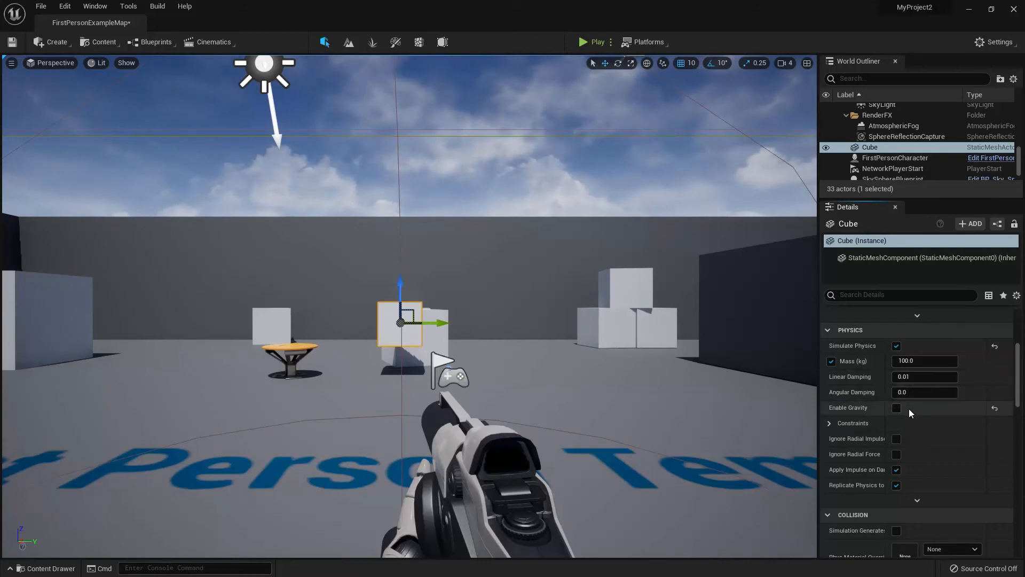
Step: Play-test the level with the cube's gravity disabled by shooting the cube, and stop the session
left_click(588, 45)
left_click(414, 320)
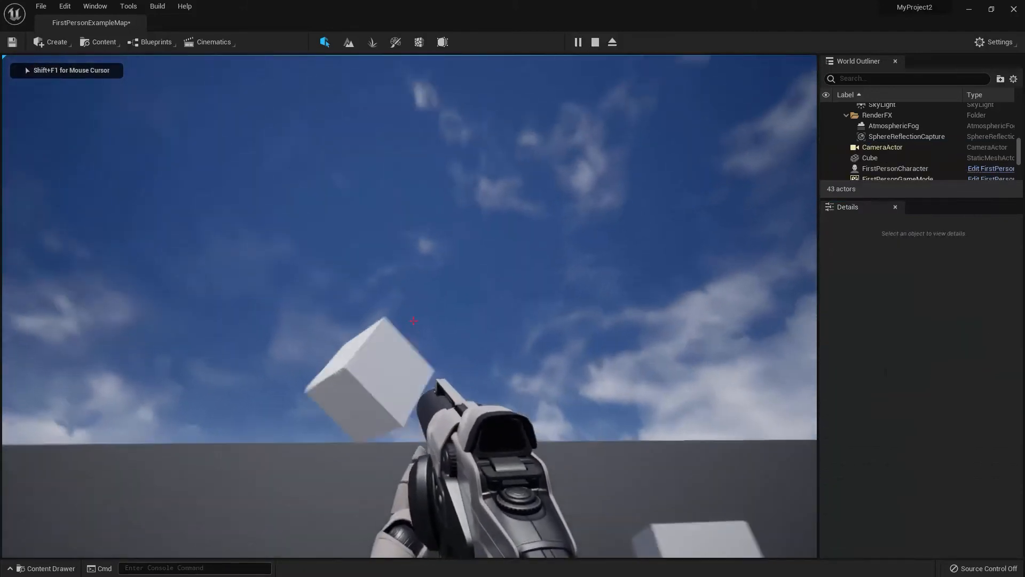
key("Escape")
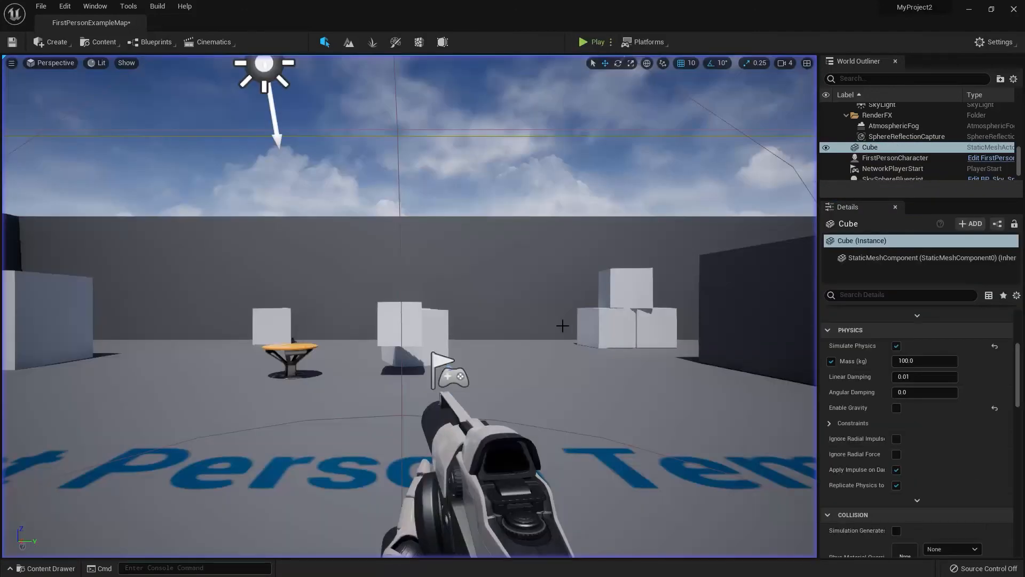
left_click(558, 325)
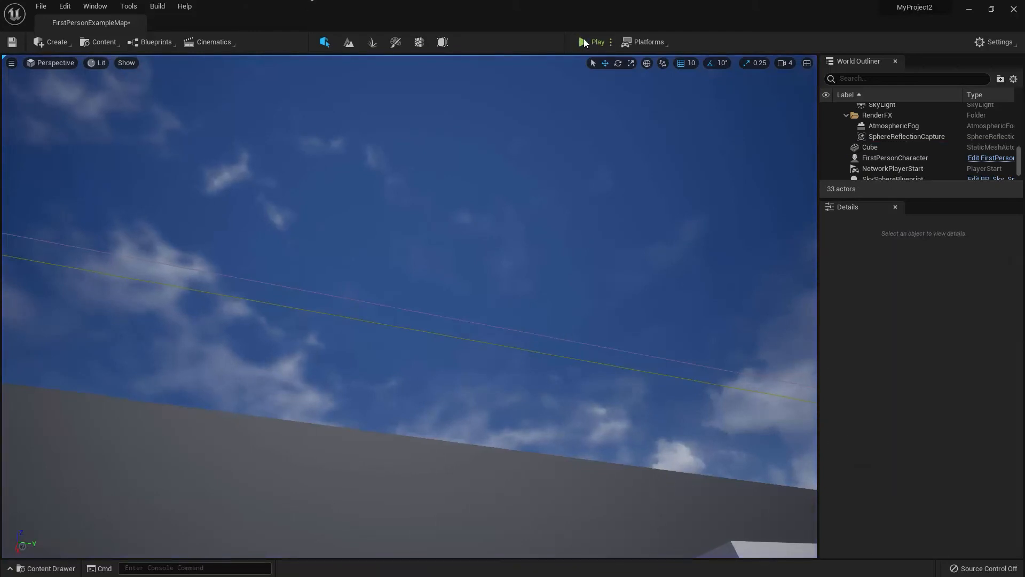
Step: Play-test again, walking up to the gravity-free cube, shooting it and following its flight before stopping
left_click(583, 42)
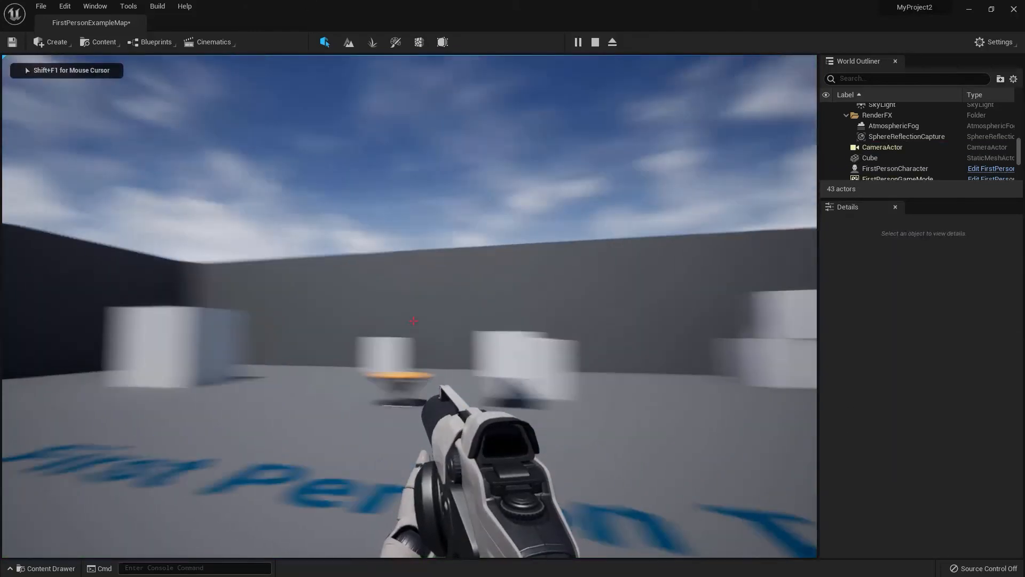
key("w")
key("d")
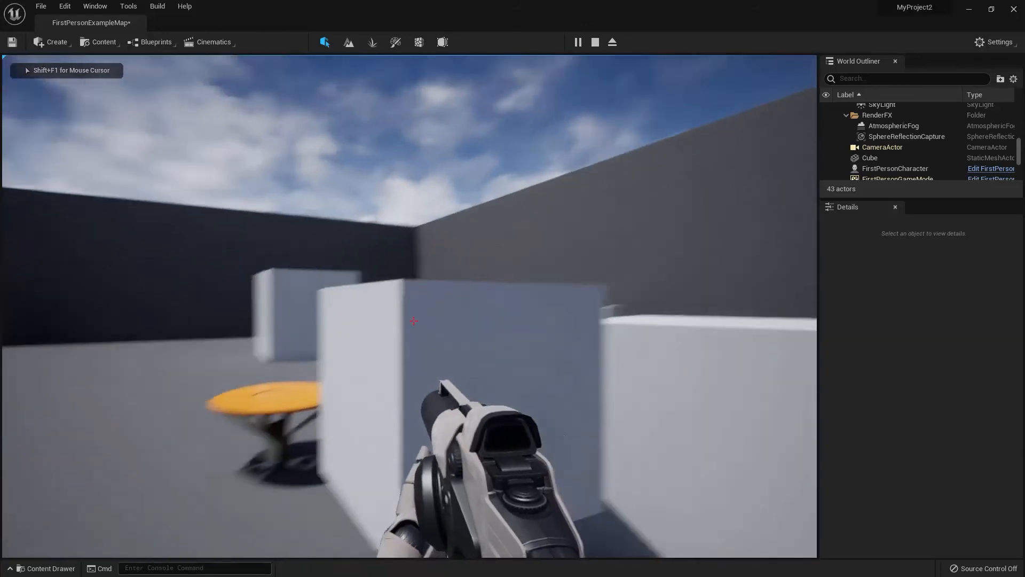
key("d")
left_click(414, 321)
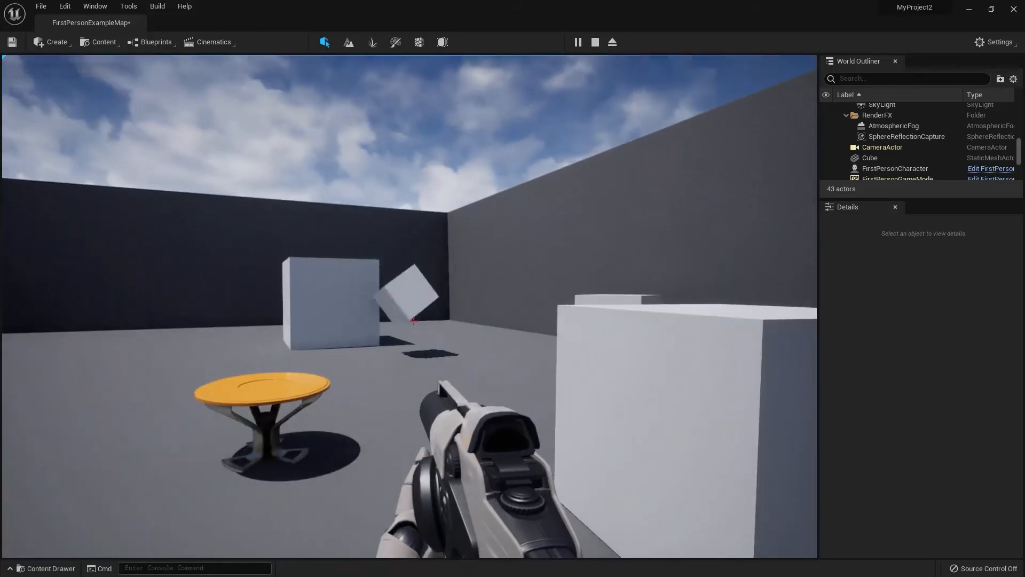
key("w")
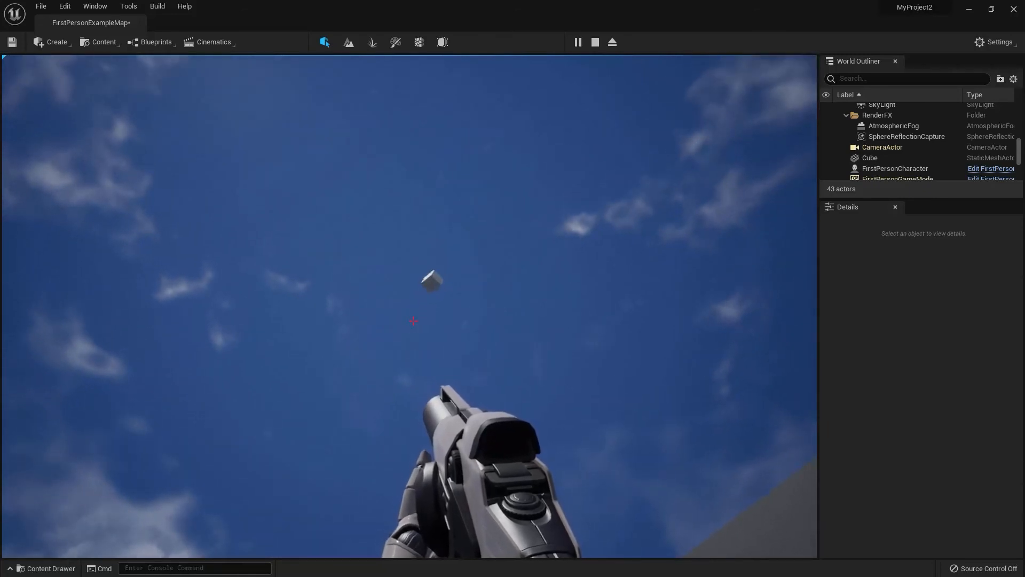
key("Escape")
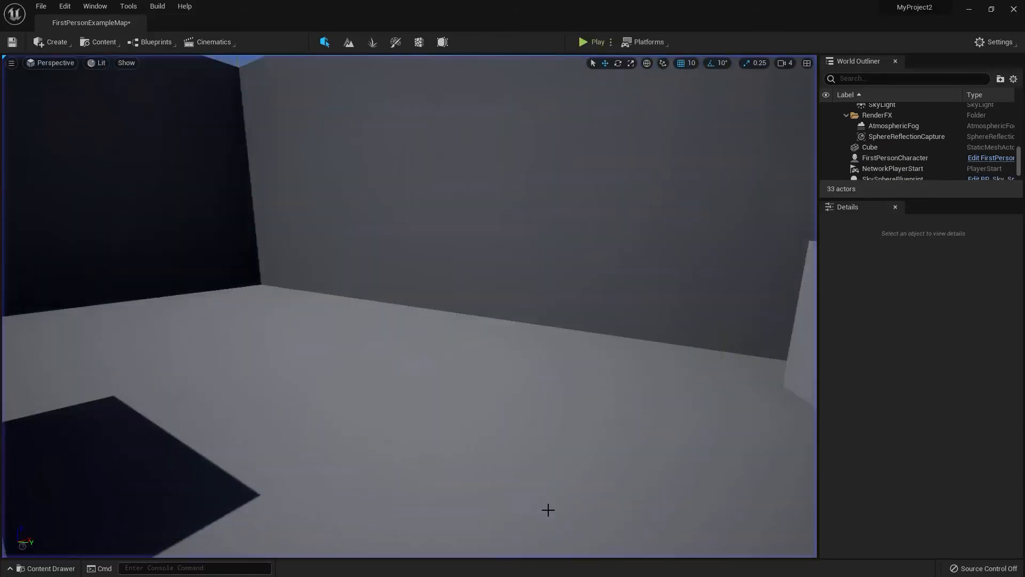
Step: Select the cube beside the orange pad, expand its physics Constraints and turn Enable Gravity back on
right_click_drag(678, 377, 919, 299)
key("w")
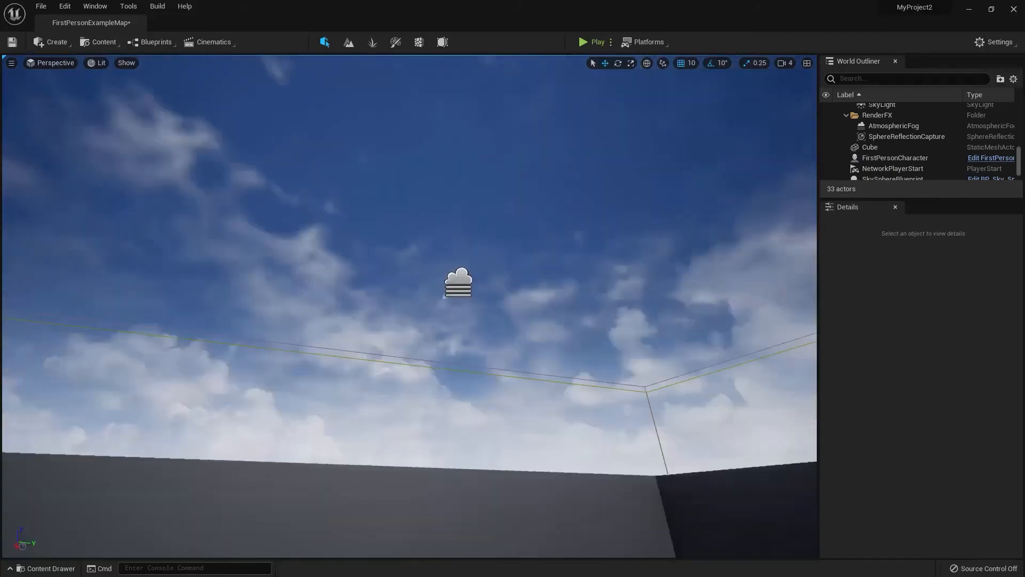
right_click_drag(583, 299, 584, 384)
left_click(360, 345)
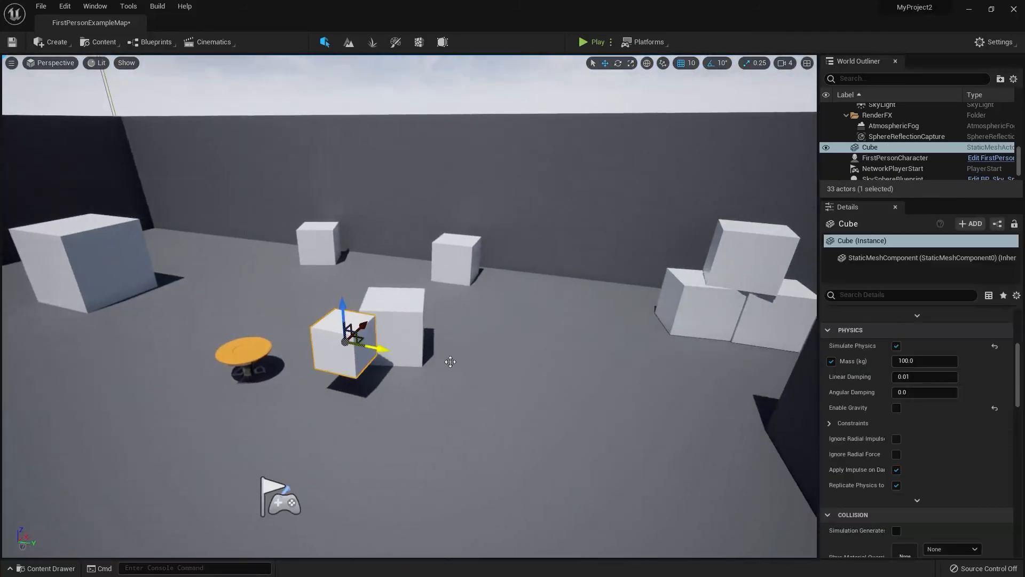
left_click(829, 423)
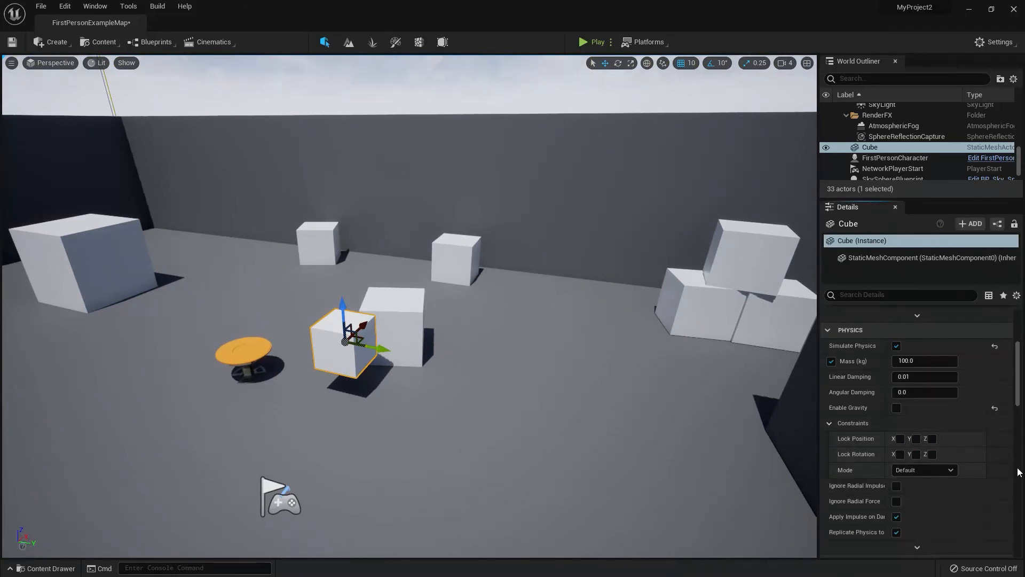
left_click(897, 469)
left_click(877, 472)
left_click(897, 408)
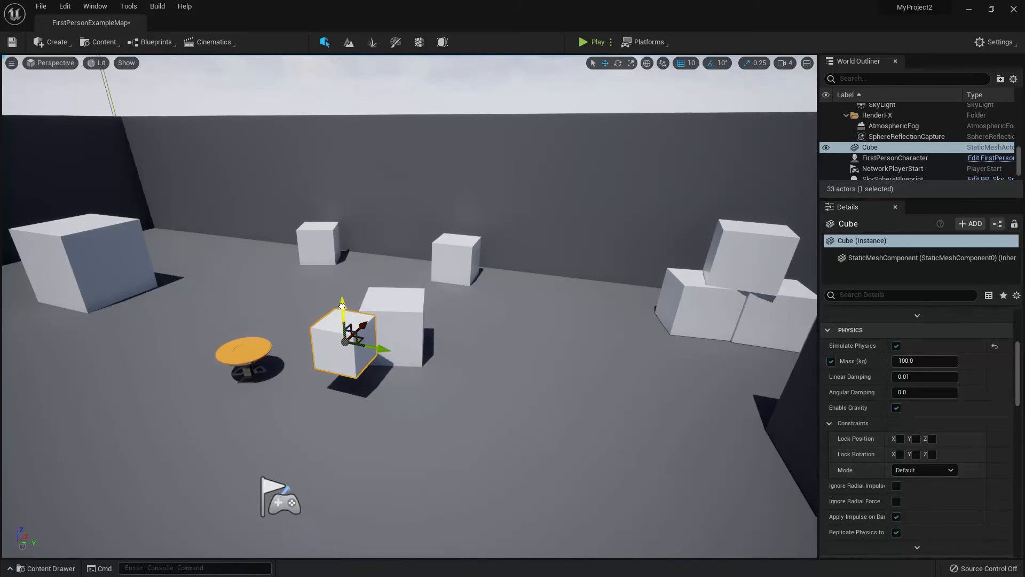
Step: Raise the cube vertically well above the neighbouring block and briefly play-test its fall
left_click_drag(343, 312, 338, 235)
left_click(589, 43)
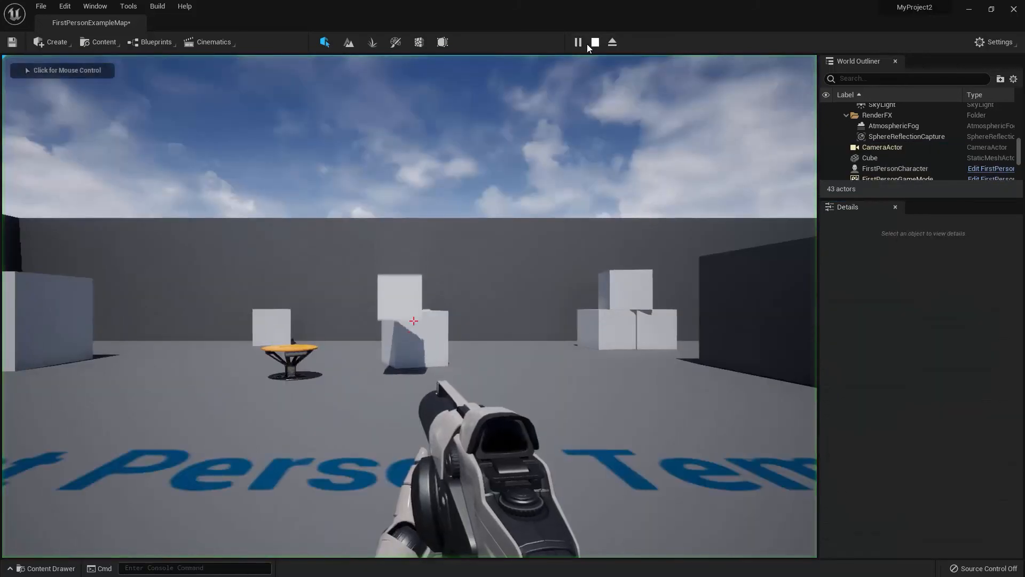
key("Escape")
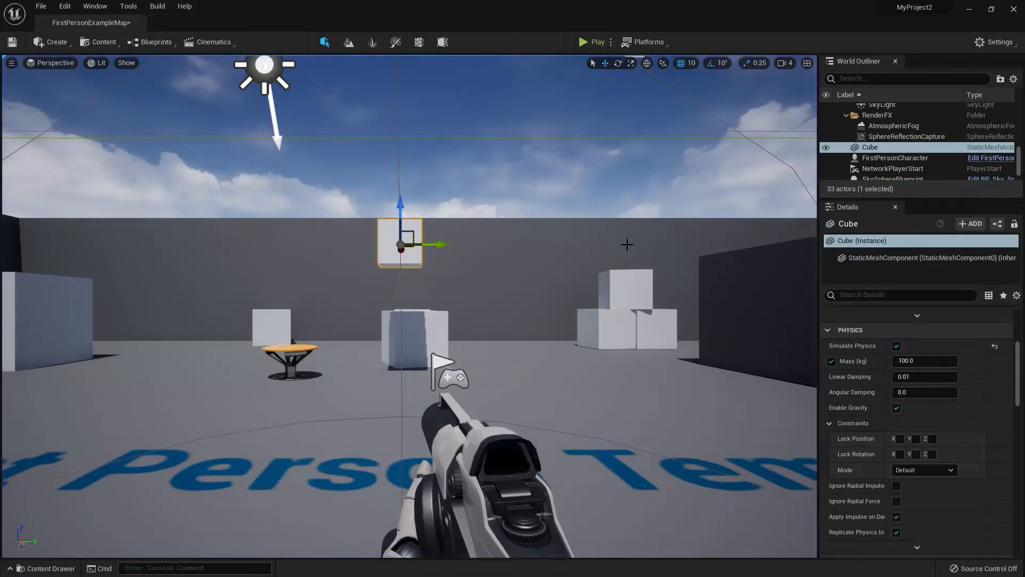
Step: Lock the cube's position on the Z axis and play-test the level with the constraint
left_click(932, 439)
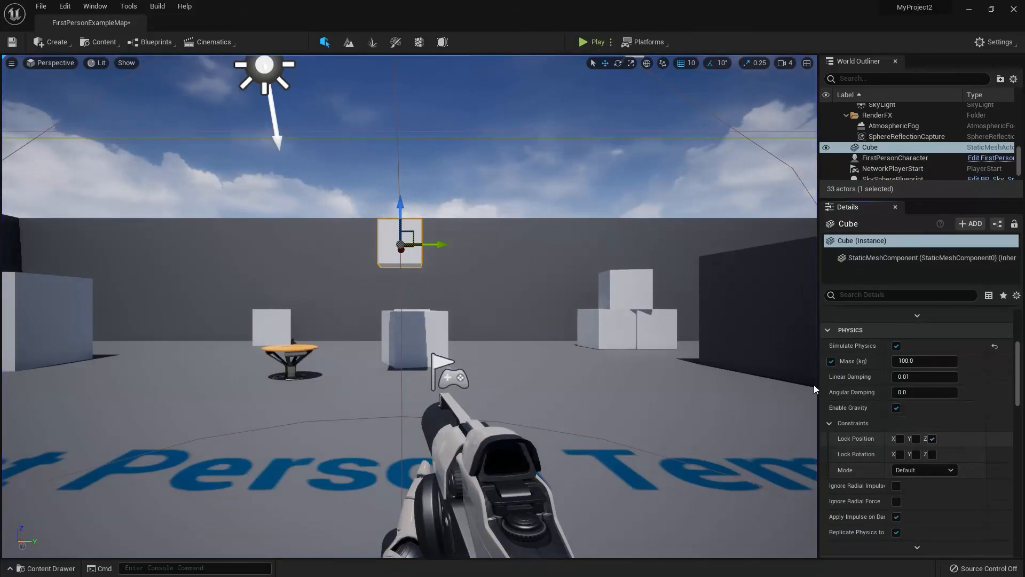
left_click(596, 43)
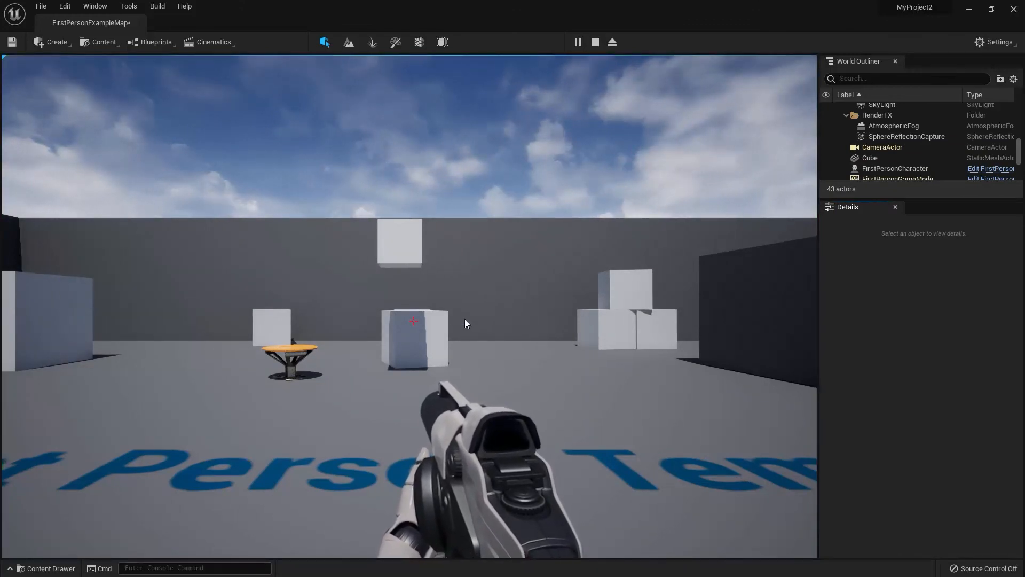
key("Escape")
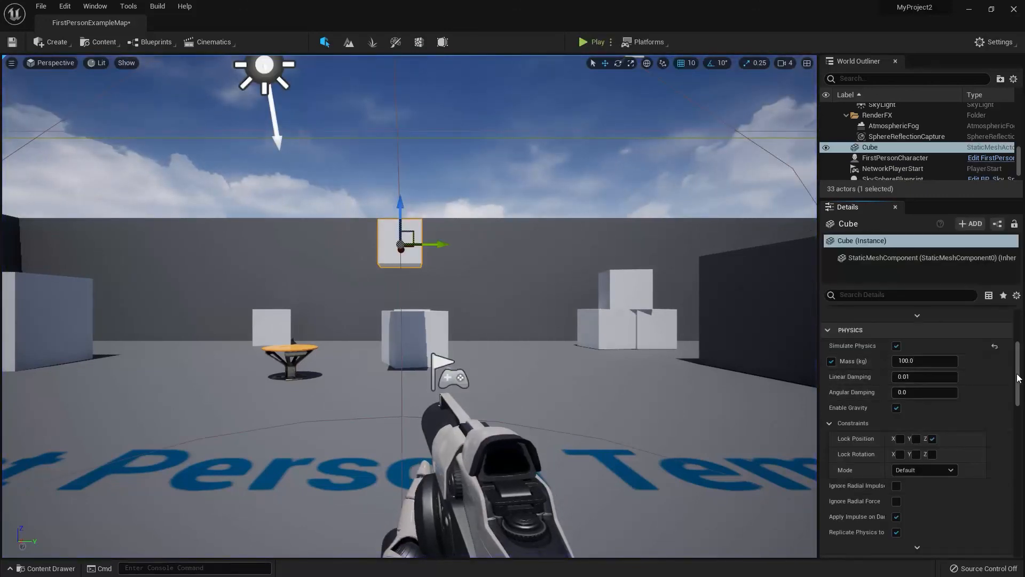
Step: Widen the property name column in the cube's details so the remaining physics and collision setting names are readable
scroll(1016, 393, "down", 3)
left_click_drag(1016, 393, 1015, 402)
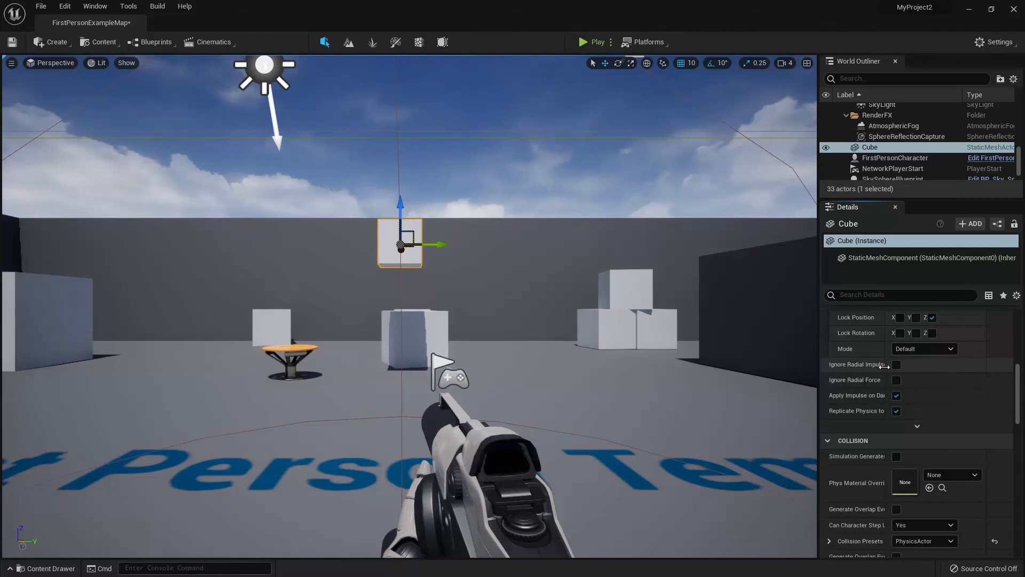
left_click_drag(885, 367, 899, 368)
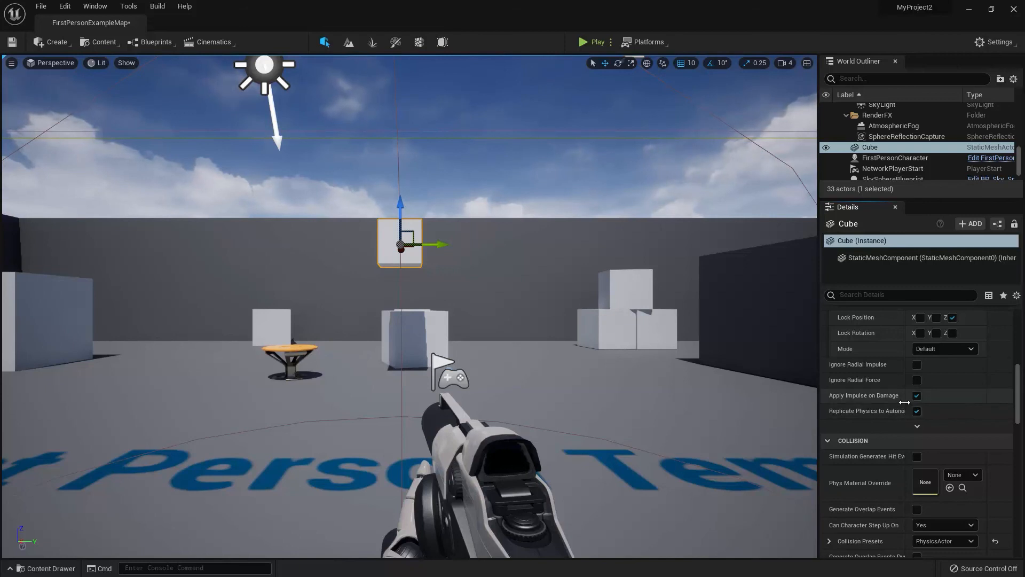
left_click_drag(906, 403, 918, 403)
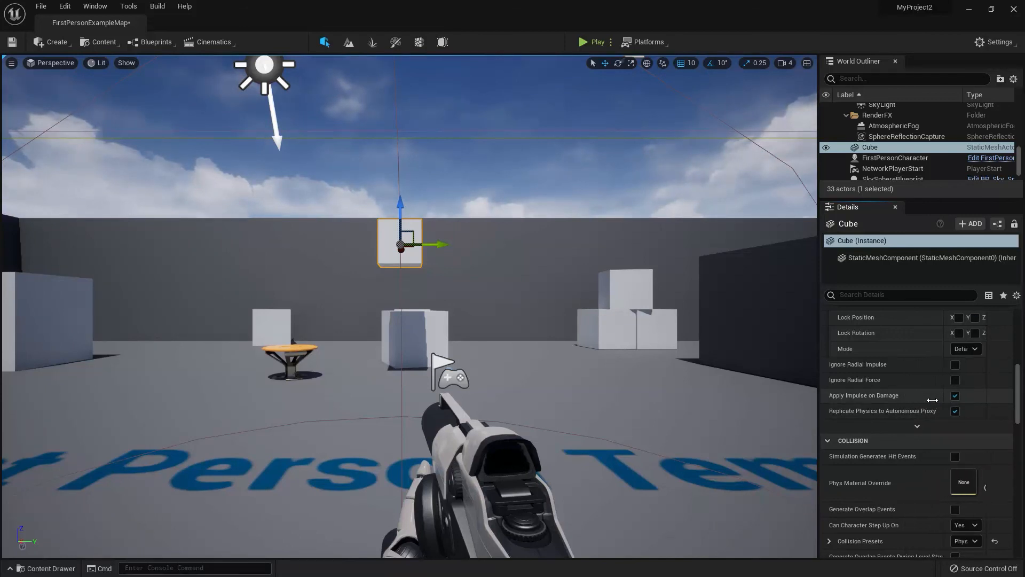
left_click_drag(932, 400, 930, 400)
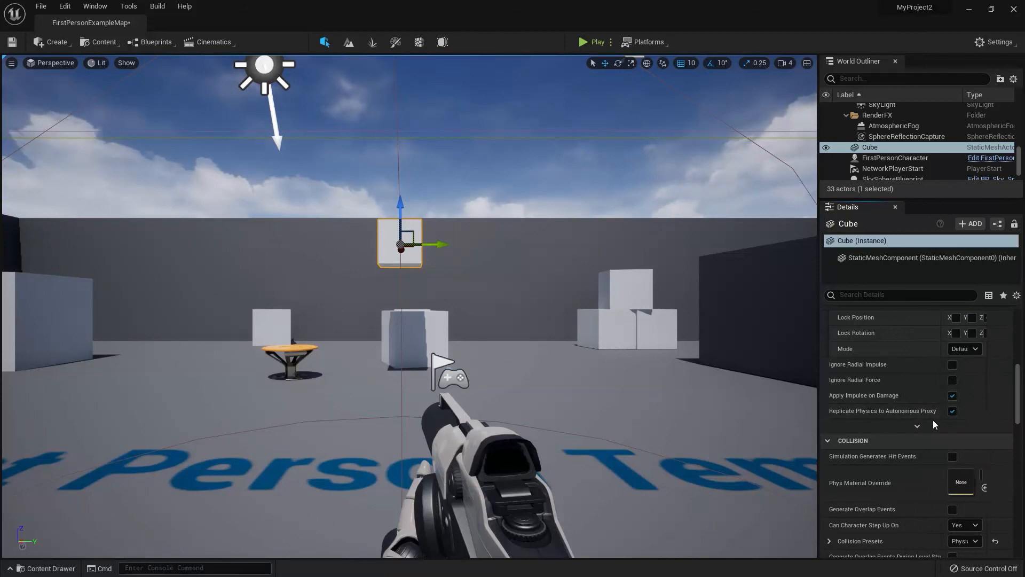